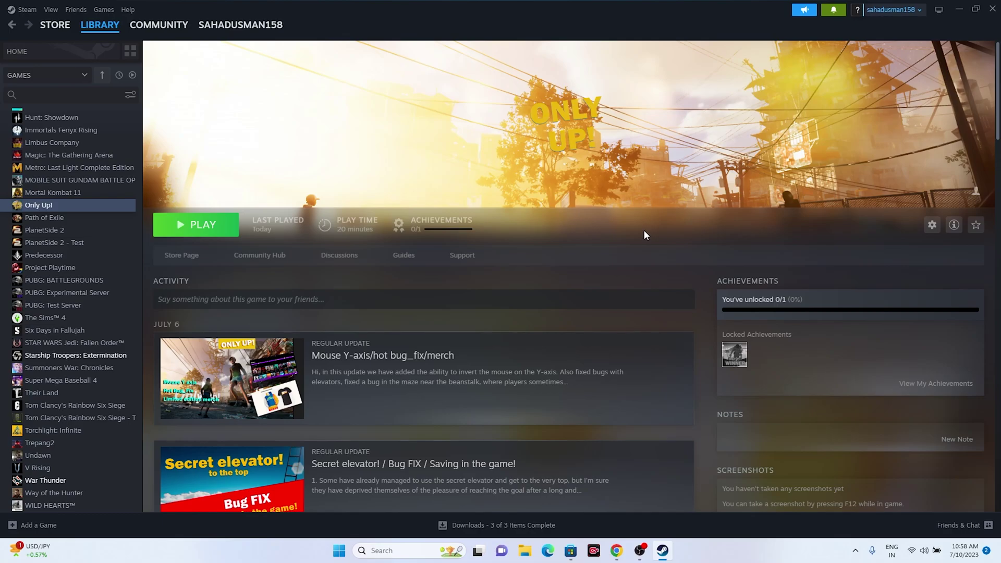
- Display the Windows power options containing Restart, and dismiss them without choosing one
{"action": "left_click", "coordinate": [340, 551]}
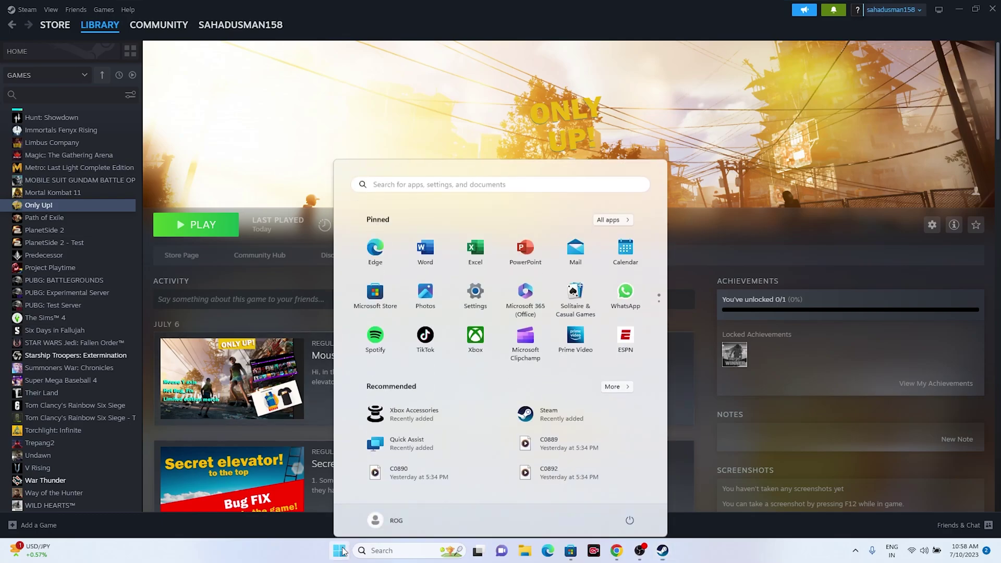
{"action": "left_click", "coordinate": [631, 515]}
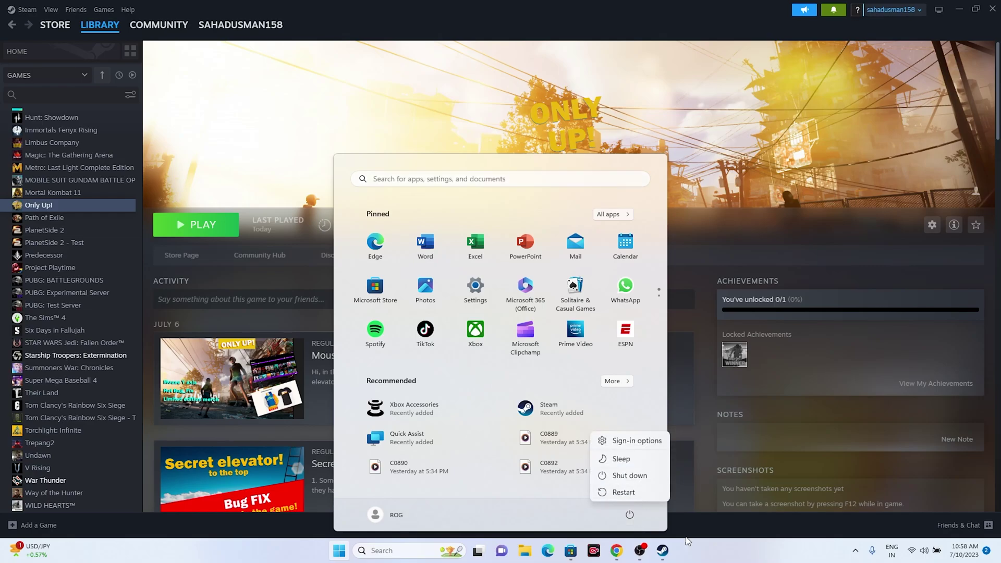
{"action": "left_click", "coordinate": [729, 560]}
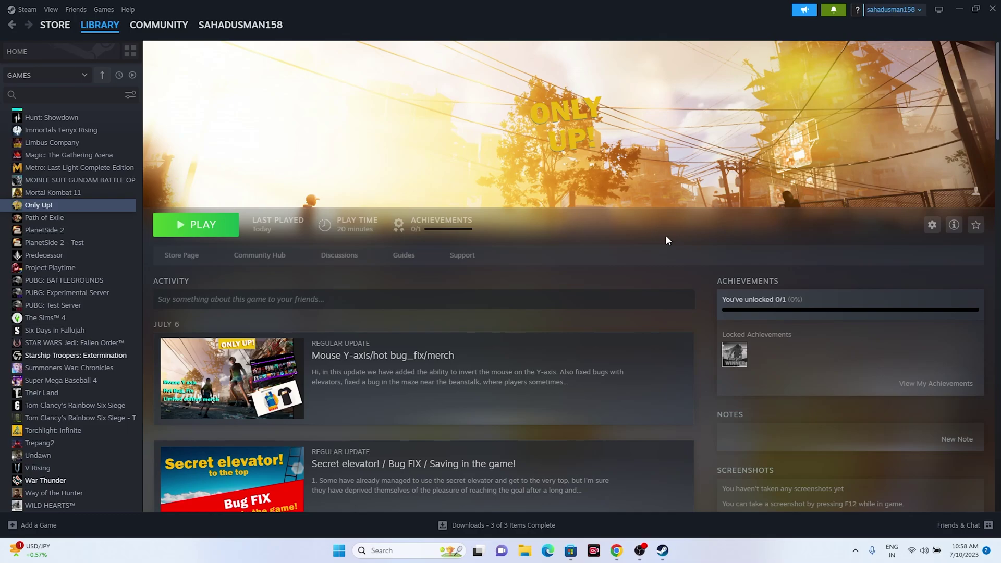
- Verify the integrity of the installed Only Up! game files, and close the game's properties
{"action": "right_click", "coordinate": [44, 206]}
{"action": "left_click", "coordinate": [65, 285]}
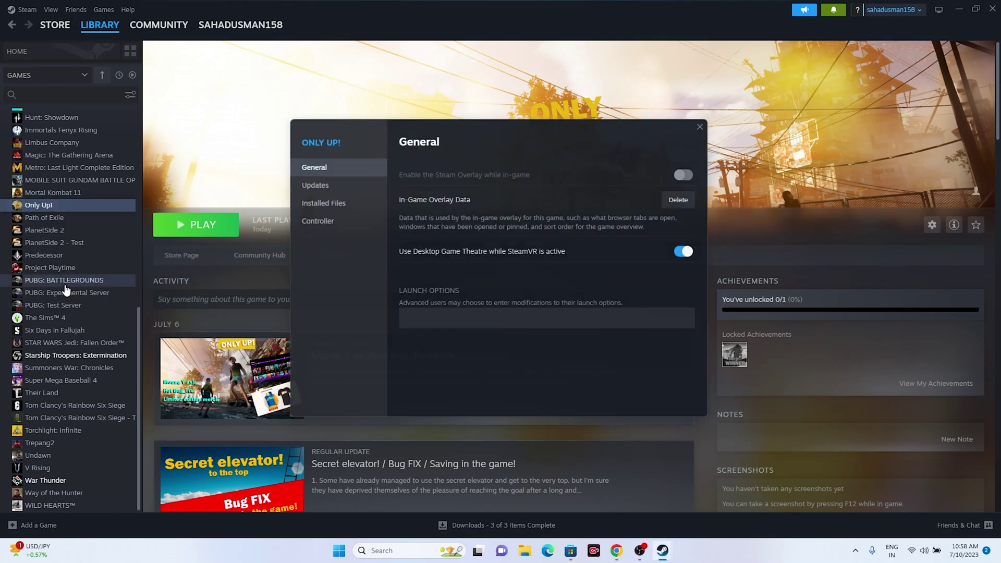
{"action": "left_click", "coordinate": [323, 202]}
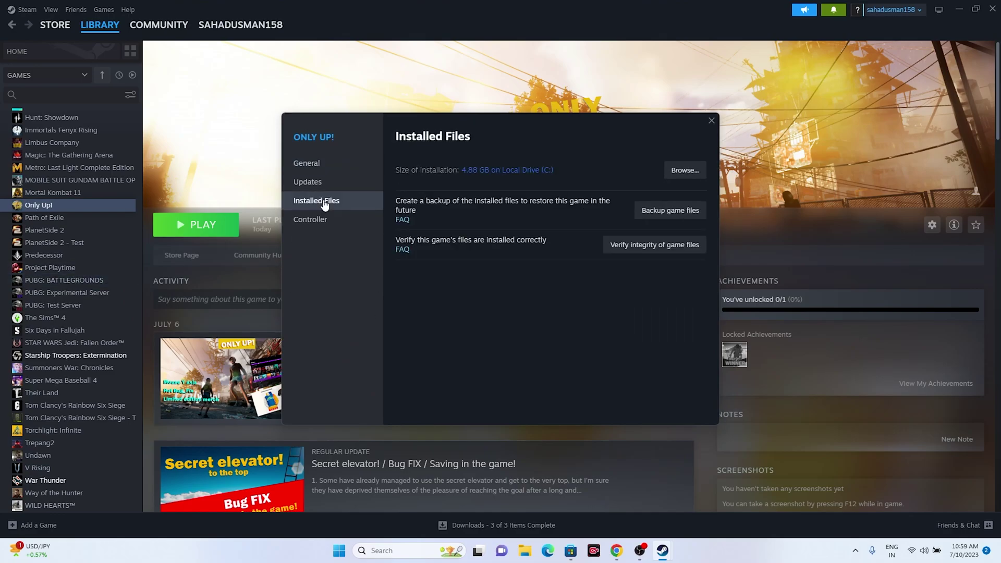
{"action": "left_click", "coordinate": [658, 245]}
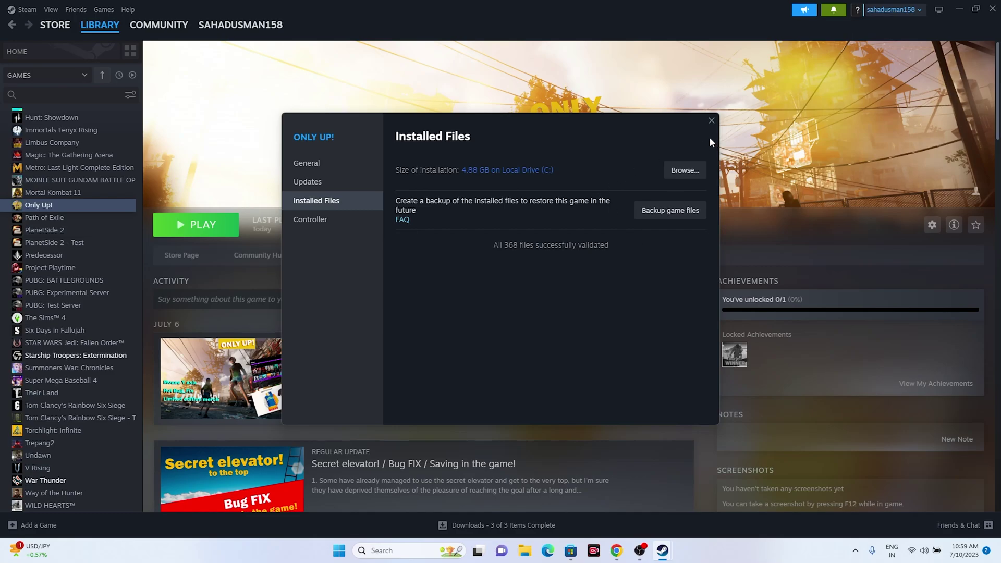
{"action": "left_click", "coordinate": [711, 121]}
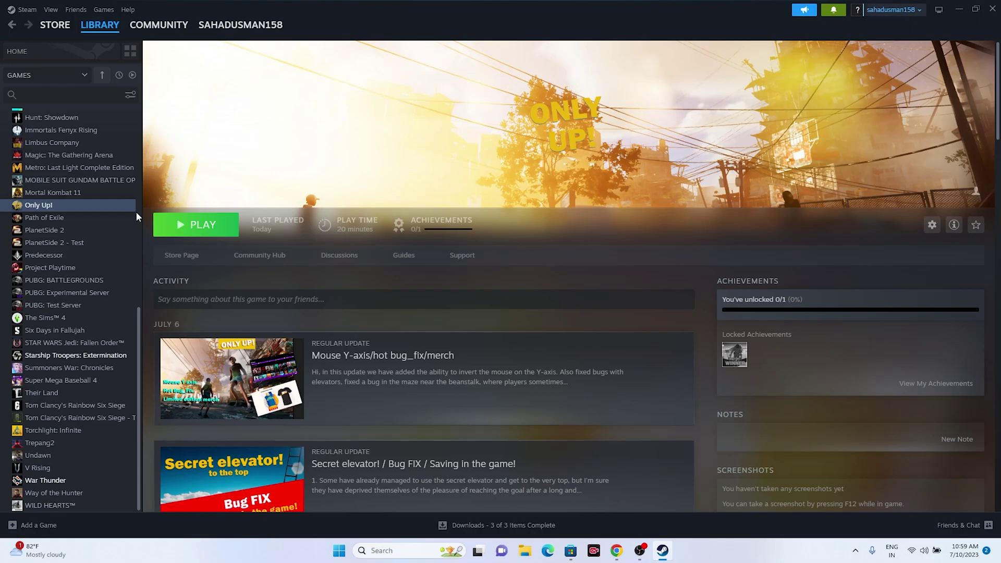
- Open the Only Up! installation folder in File Explorer from the game's installed files properties
{"action": "right_click", "coordinate": [51, 206]}
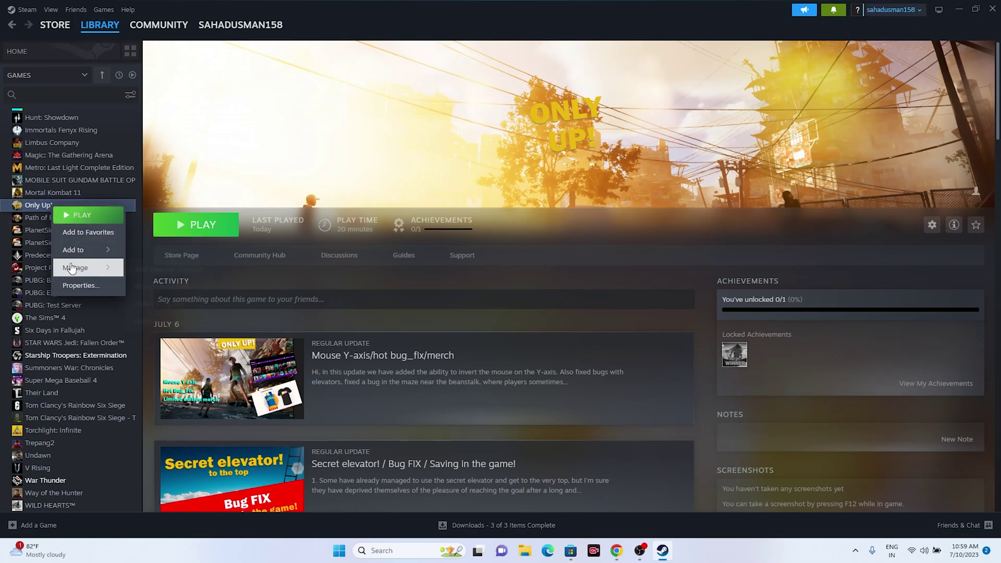
{"action": "left_click", "coordinate": [78, 285]}
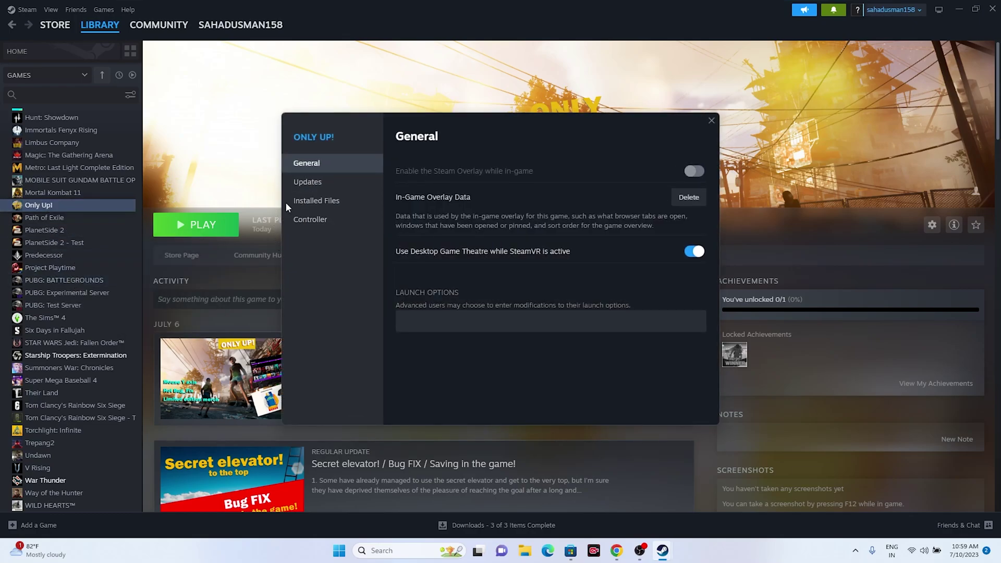
{"action": "left_click", "coordinate": [317, 200]}
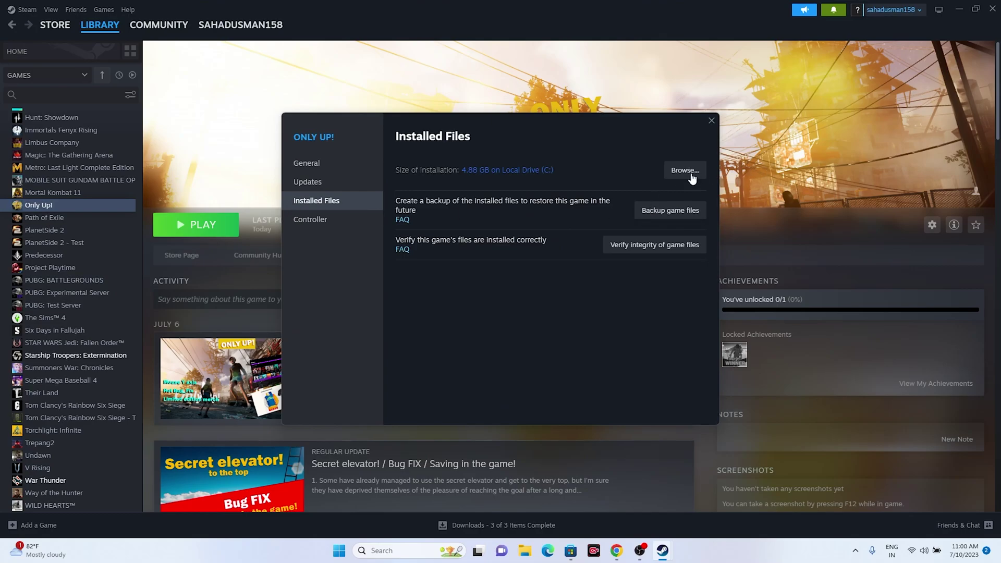
{"action": "left_click", "coordinate": [952, 23]}
{"action": "left_click", "coordinate": [955, 14]}
{"action": "left_click", "coordinate": [790, 135]}
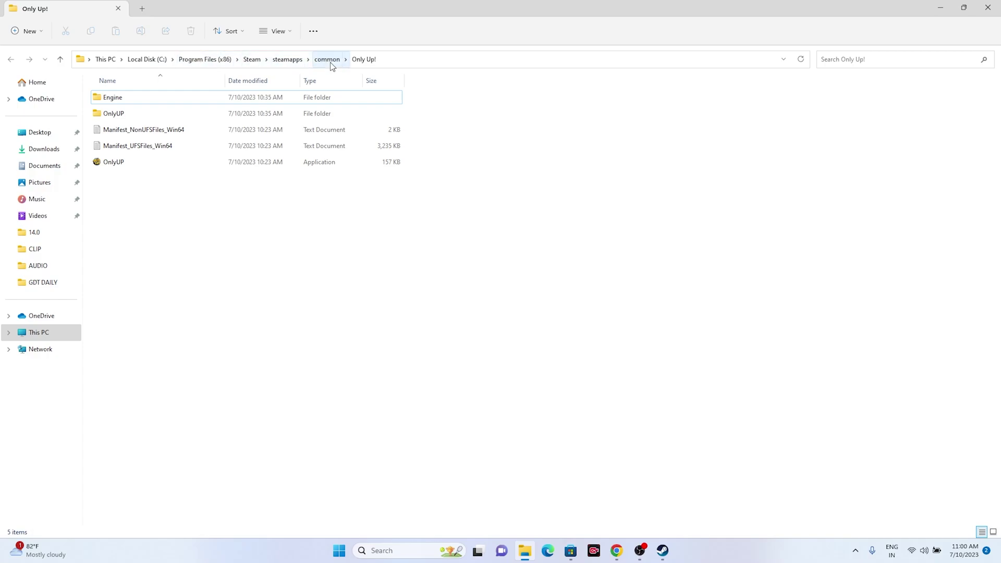
- Set the OnlyUP application to run as an administrator in its compatibility properties, and apply the change
{"action": "left_click", "coordinate": [134, 162]}
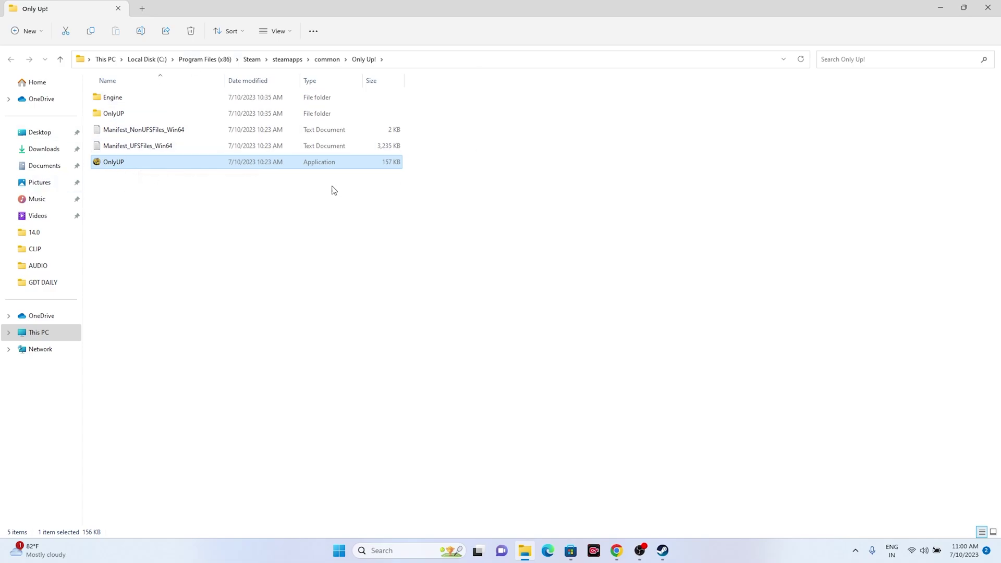
{"action": "right_click", "coordinate": [130, 163]}
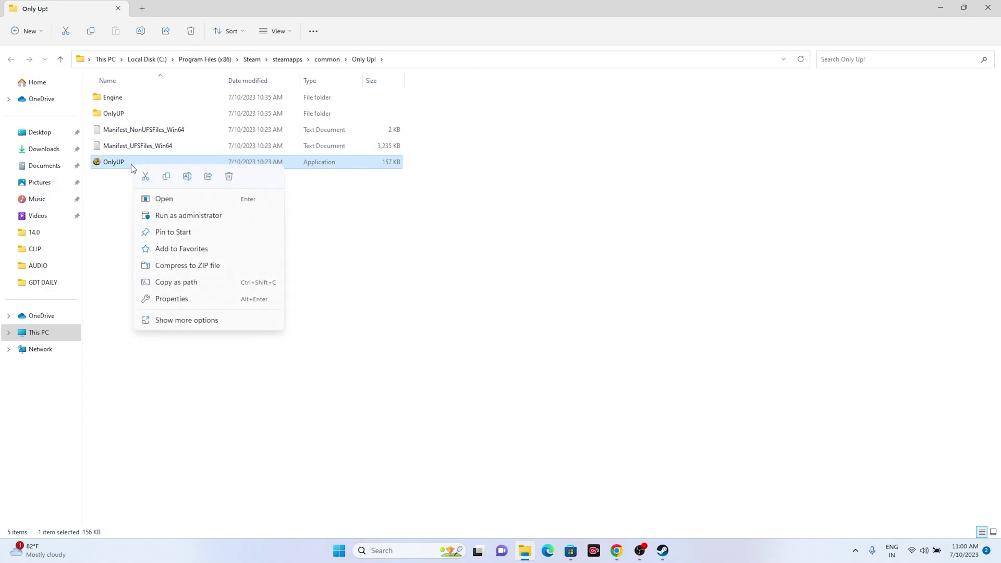
{"action": "left_click", "coordinate": [162, 319]}
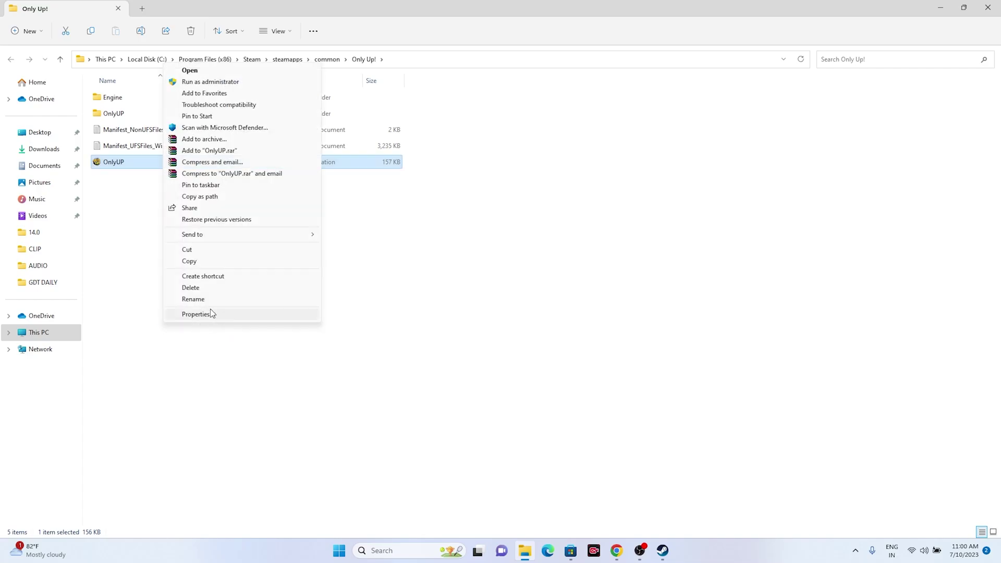
{"action": "left_click", "coordinate": [209, 312]}
{"action": "left_click", "coordinate": [214, 272]}
{"action": "left_click_drag", "start_coordinate": [239, 249], "coordinate": [545, 64]}
{"action": "left_click", "coordinate": [492, 252]}
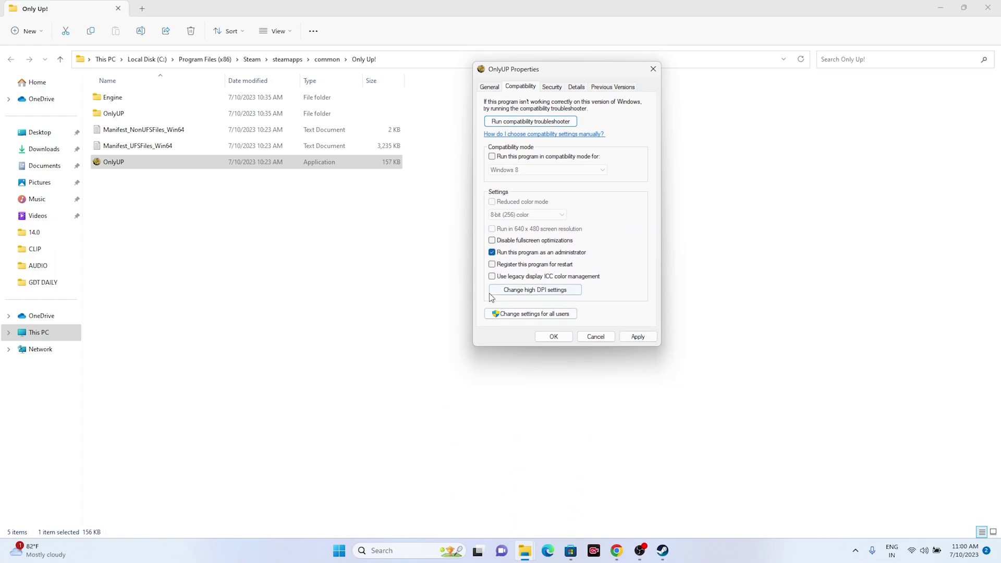
{"action": "left_click", "coordinate": [636, 337]}
{"action": "left_click", "coordinate": [554, 336]}
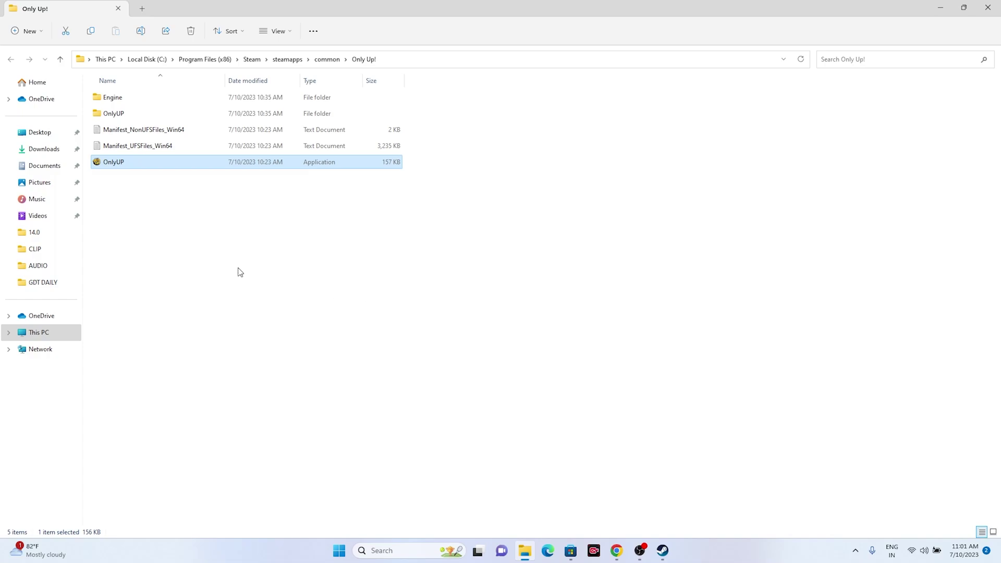
- Try enabling Windows 8 compatibility mode for the OnlyUP application, and turn the option back off
{"action": "right_click", "coordinate": [123, 165]}
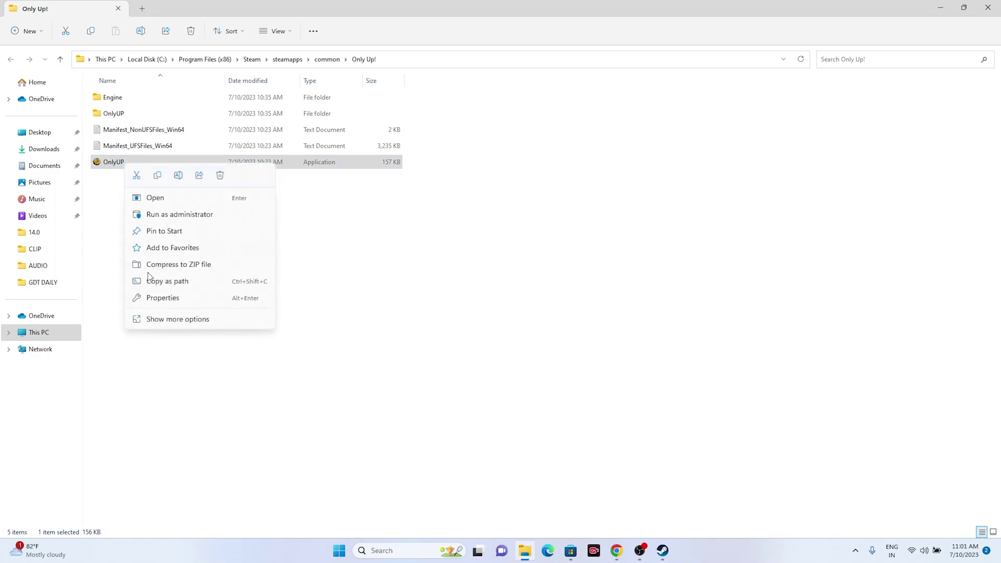
{"action": "left_click", "coordinate": [159, 320]}
{"action": "left_click", "coordinate": [191, 312]}
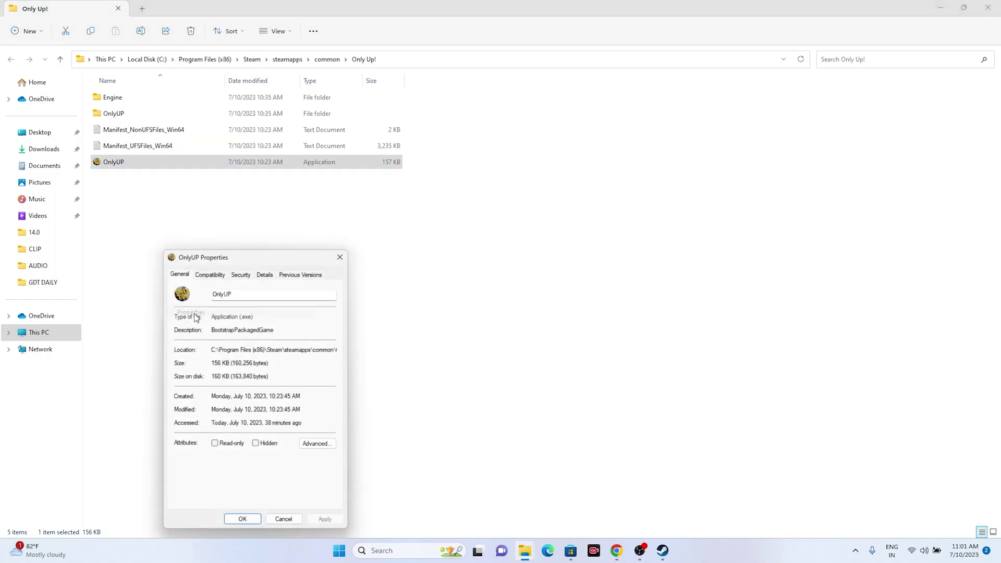
{"action": "left_click", "coordinate": [210, 271]}
{"action": "left_click_drag", "start_coordinate": [254, 257], "coordinate": [553, 98]}
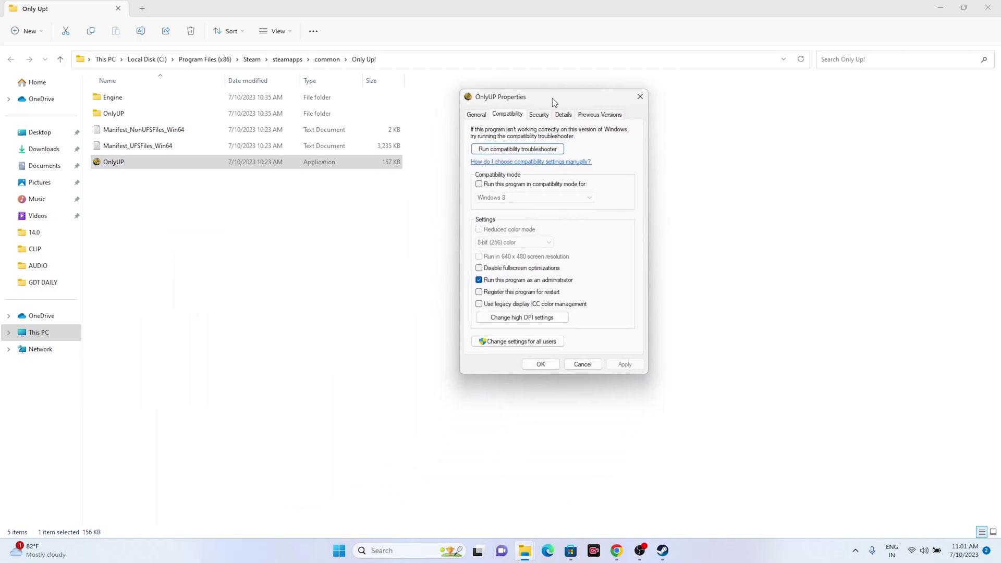
{"action": "left_click", "coordinate": [480, 183]}
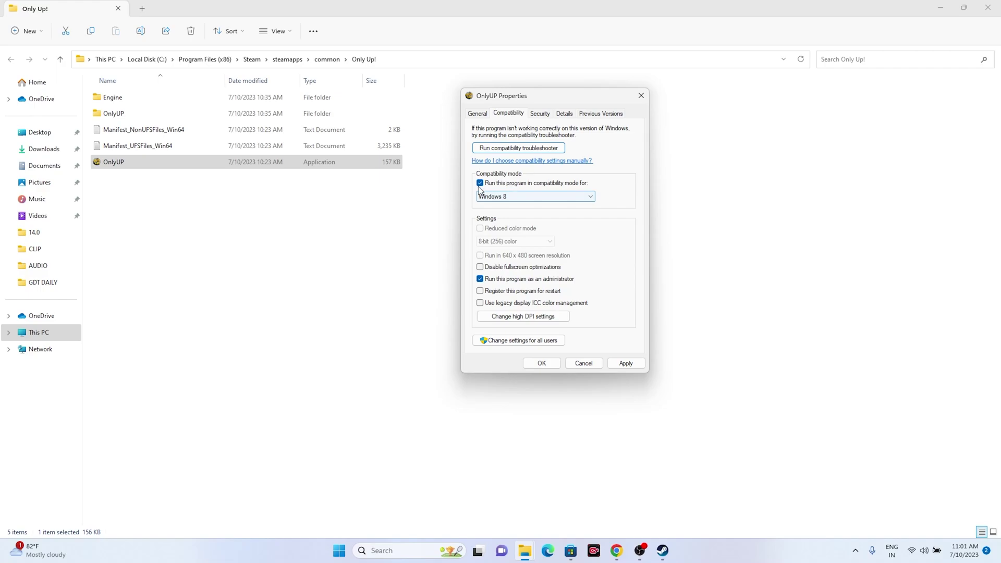
{"action": "left_click", "coordinate": [517, 198]}
{"action": "left_click", "coordinate": [504, 228]}
{"action": "left_click", "coordinate": [509, 203]}
{"action": "left_click", "coordinate": [508, 231]}
{"action": "left_click", "coordinate": [480, 183]}
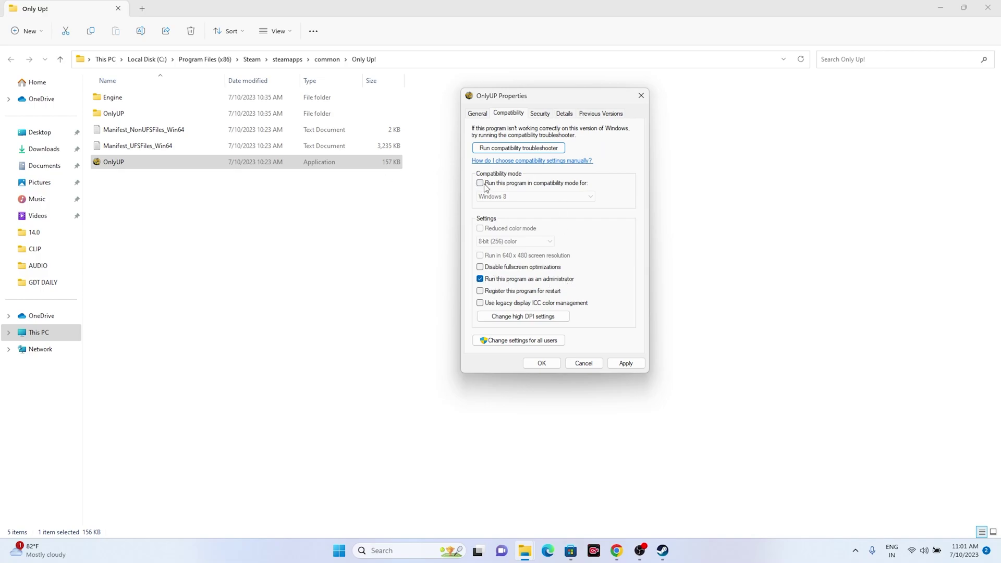
{"action": "left_click", "coordinate": [545, 364]}
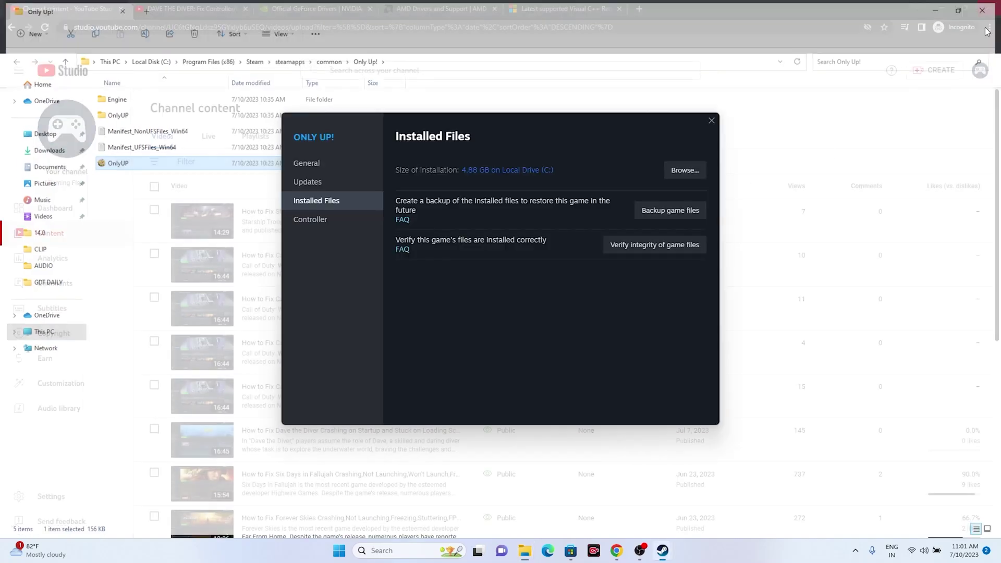
- Close the Only Up! properties dialog and minimize the open windows to reach the desktop
{"action": "left_click", "coordinate": [711, 120]}
{"action": "left_click", "coordinate": [934, 10]}
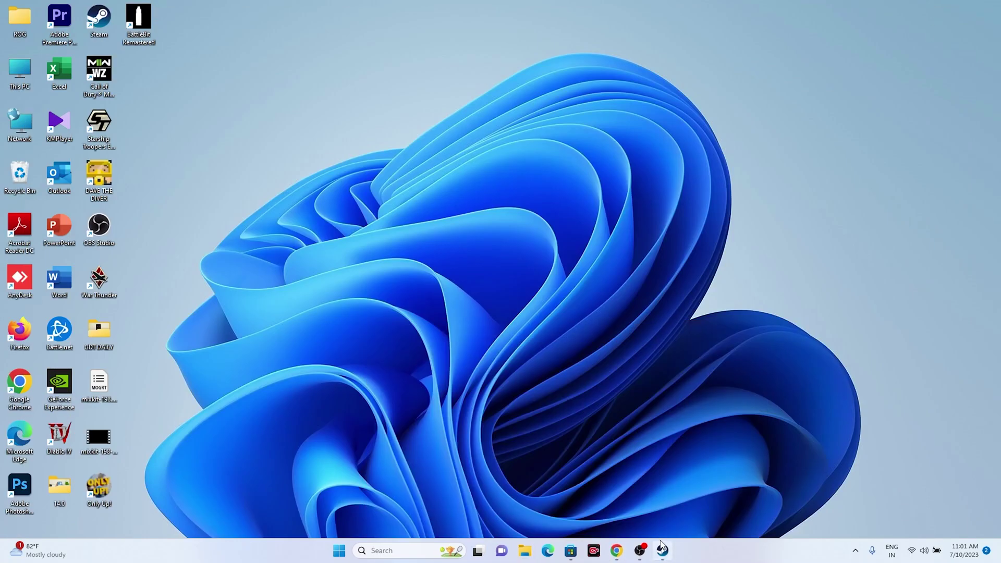
{"action": "left_click", "coordinate": [661, 550]}
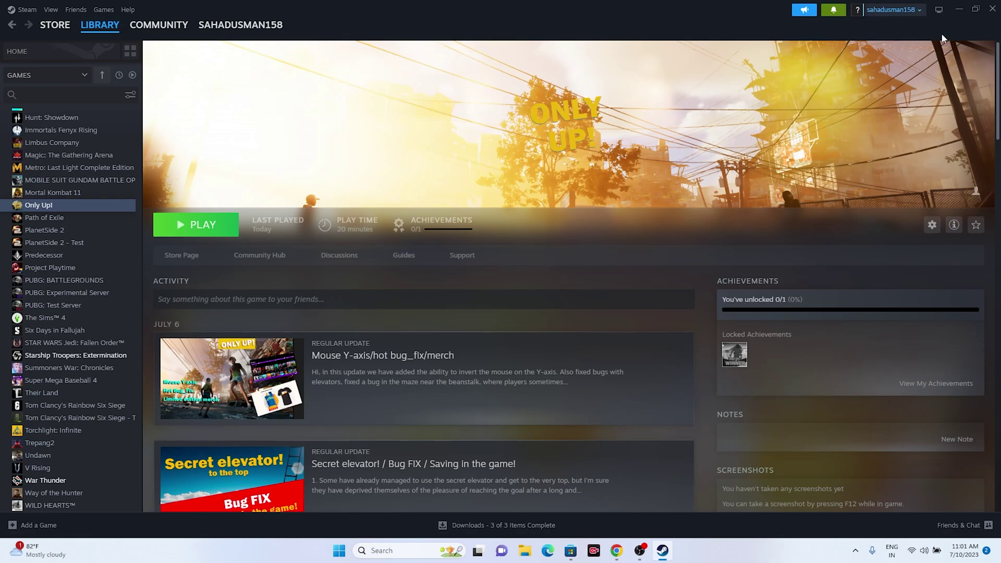
{"action": "left_click", "coordinate": [954, 11]}
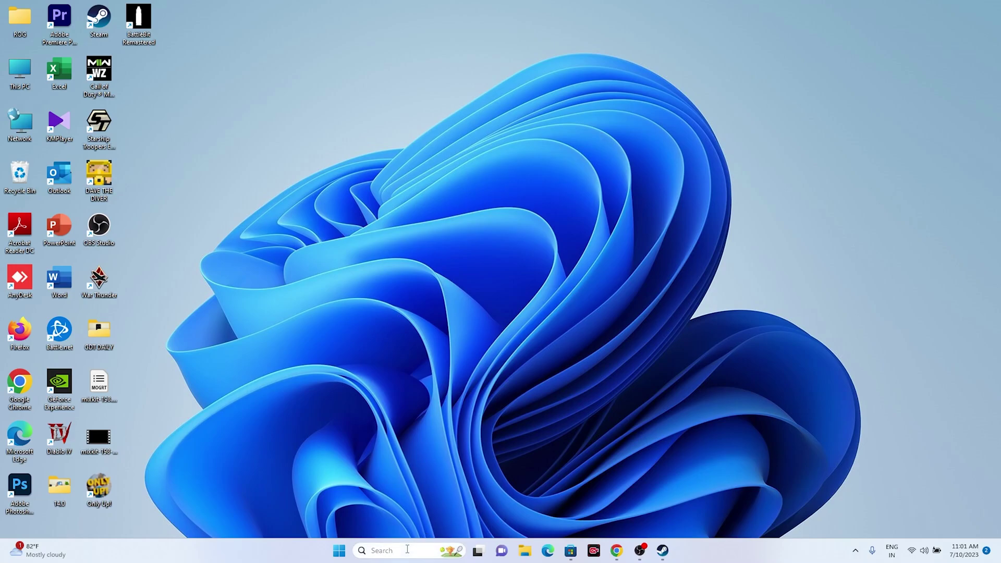
- Open the language and region page in Windows Settings, view the languages available to install, and cancel the selection
{"action": "left_click", "coordinate": [407, 550]}
{"action": "left_click", "coordinate": [406, 342]}
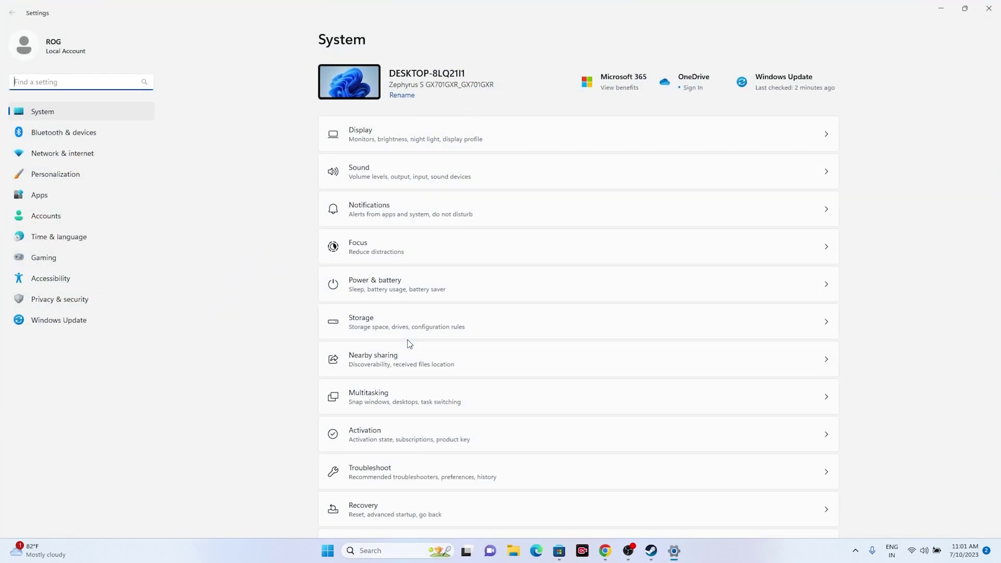
{"action": "left_click", "coordinate": [75, 239]}
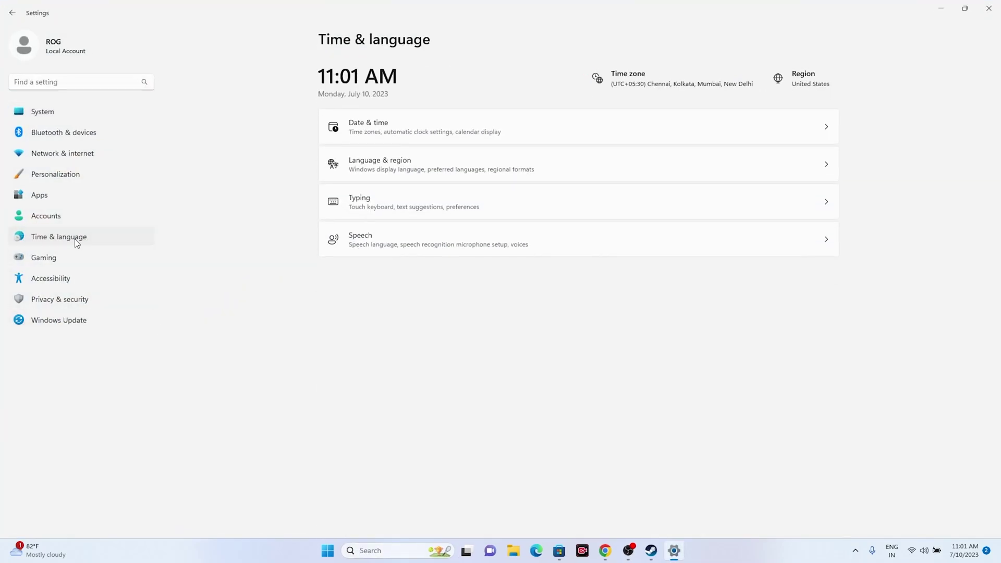
{"action": "left_click", "coordinate": [382, 161]}
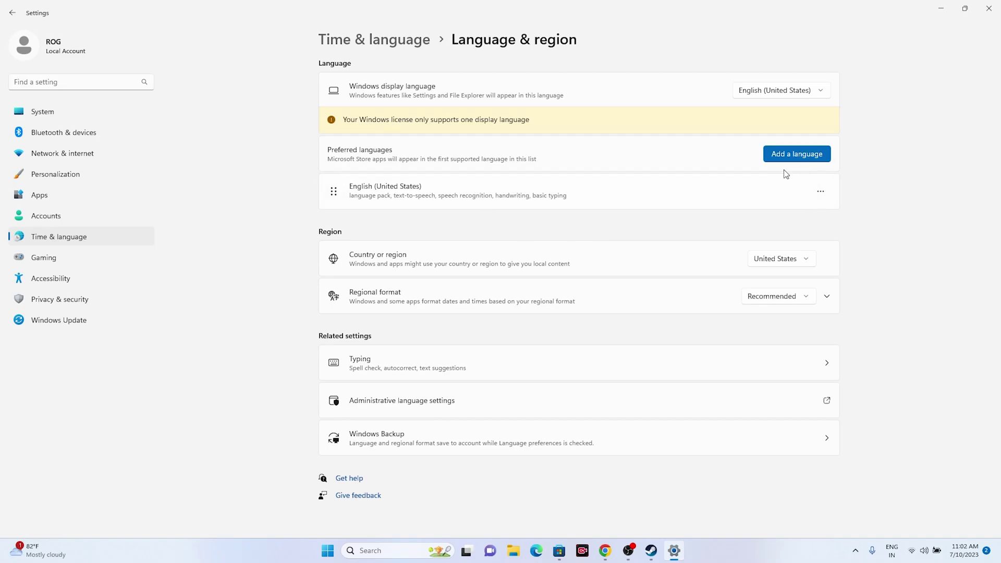
{"action": "left_click", "coordinate": [795, 155]}
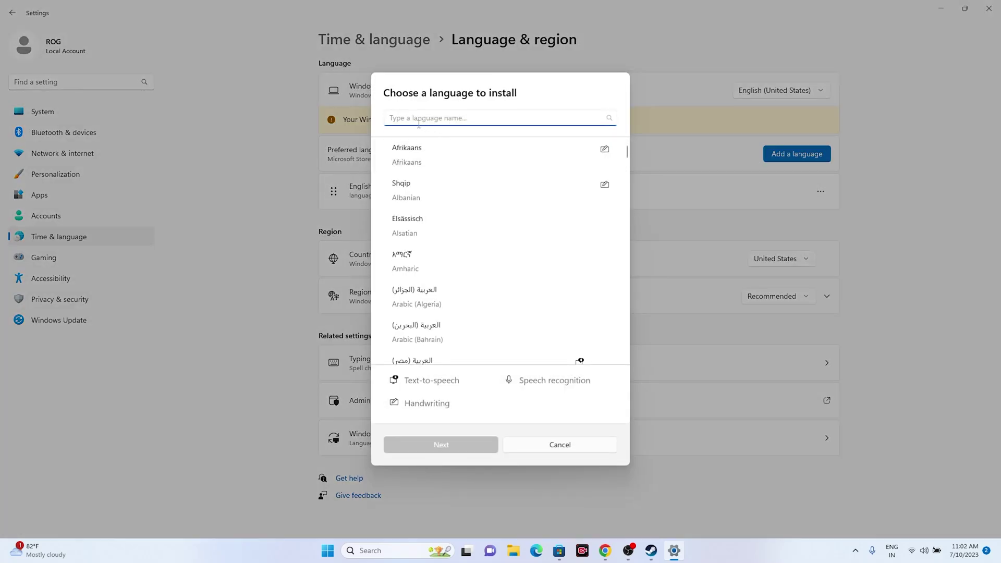
{"action": "left_click", "coordinate": [584, 451]}
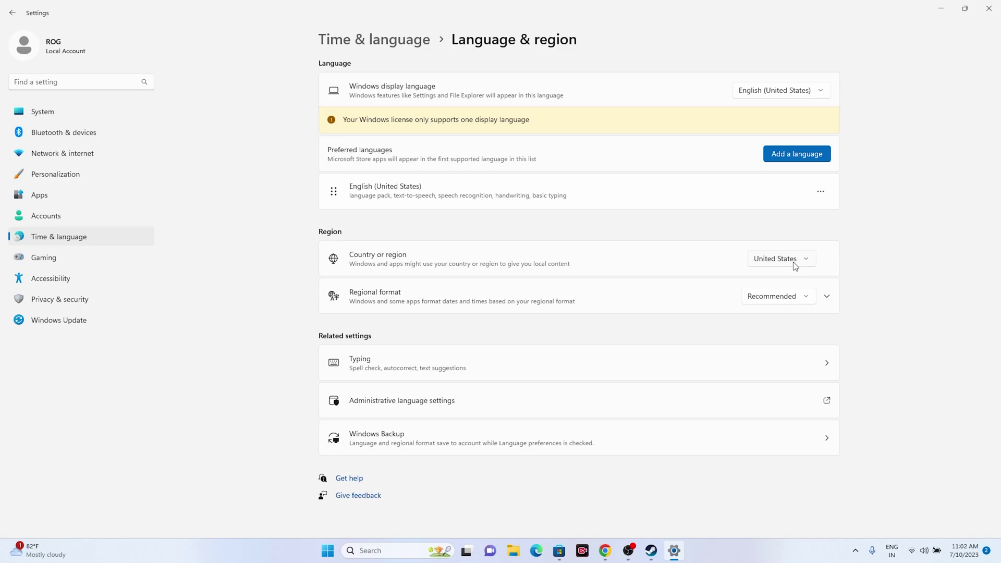
- Check the automatic time and automatic time zone options in the date and time settings, and close Settings
{"action": "left_click", "coordinate": [12, 12]}
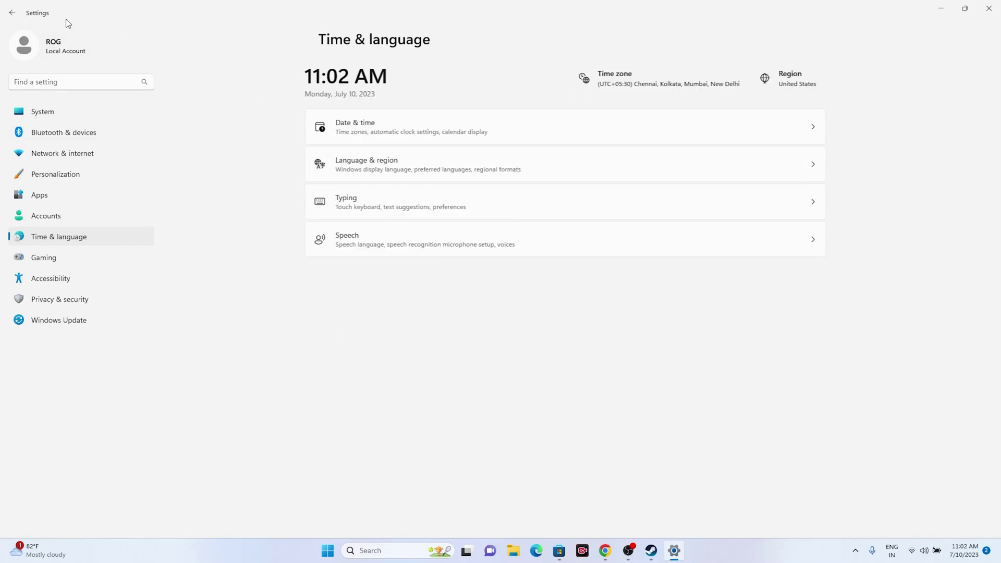
{"action": "left_click", "coordinate": [387, 127]}
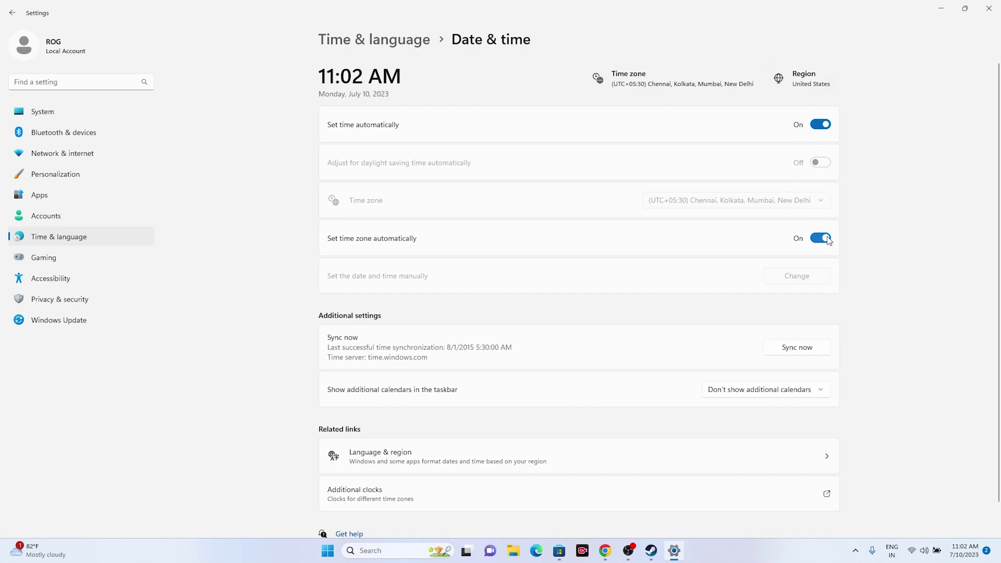
{"action": "left_click", "coordinate": [988, 9]}
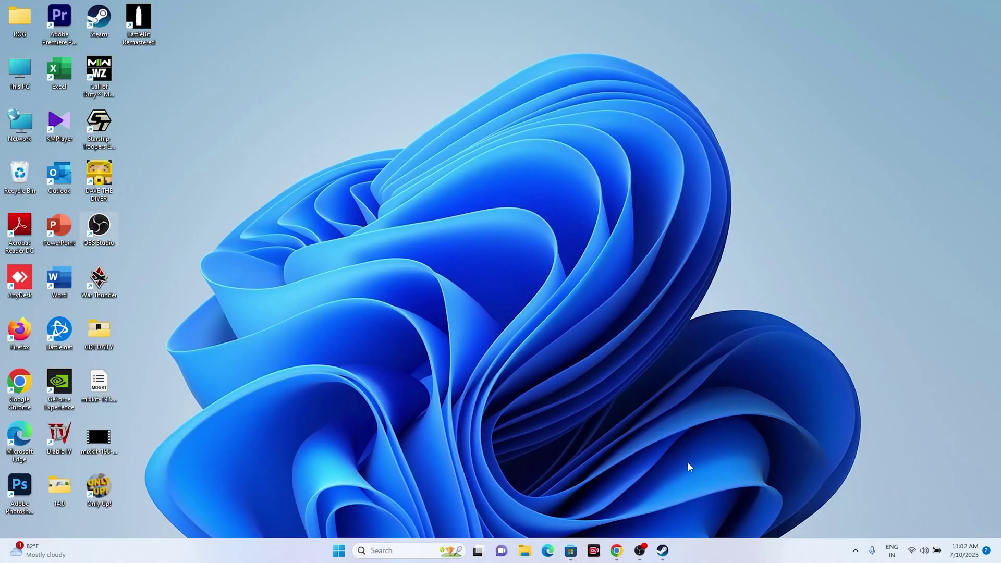
{"action": "left_click", "coordinate": [662, 550]}
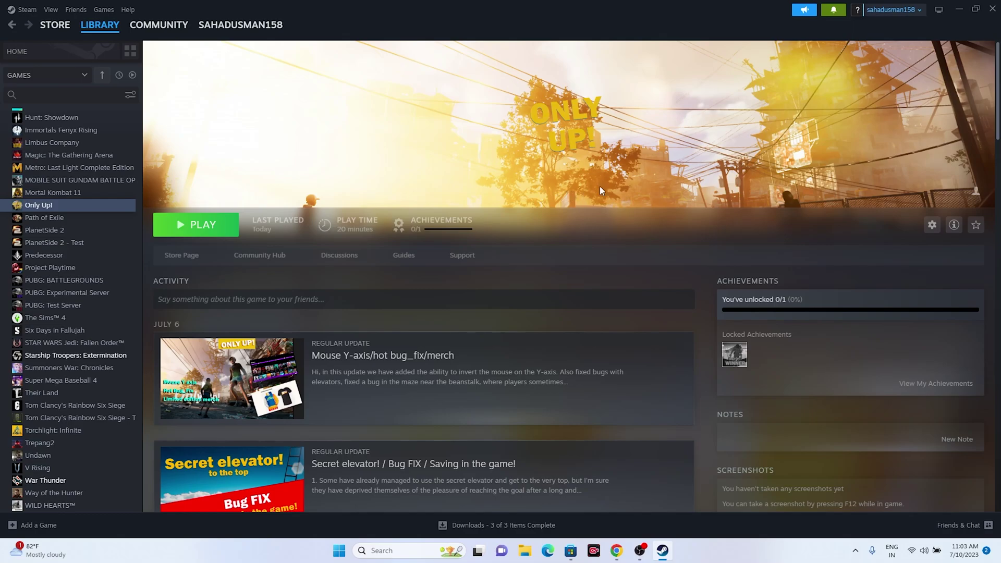
{"action": "left_click", "coordinate": [958, 8]}
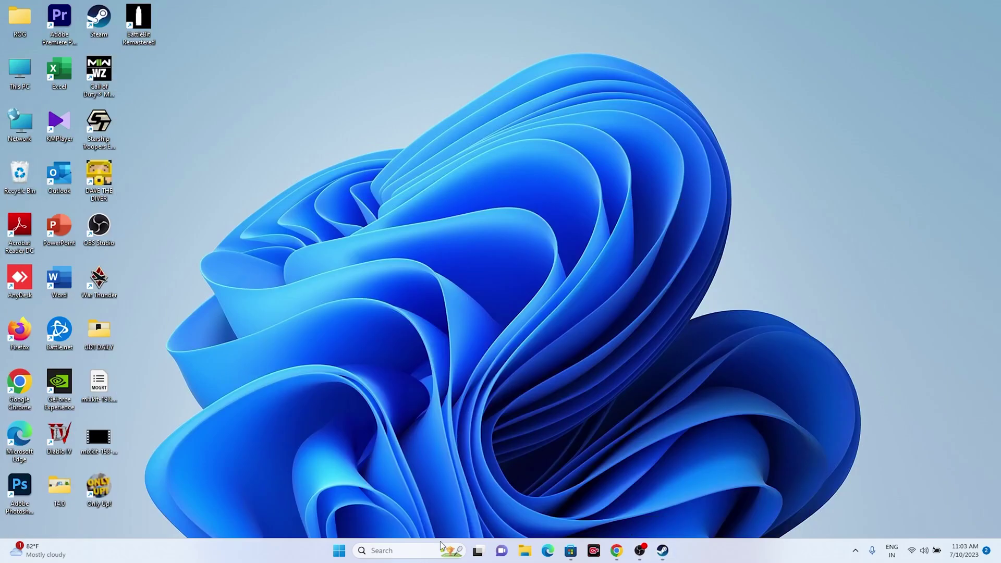
- Open the Documents folder in File Explorer, view the folders it contains, and close the window
{"action": "left_click", "coordinate": [524, 550]}
{"action": "left_click", "coordinate": [35, 332]}
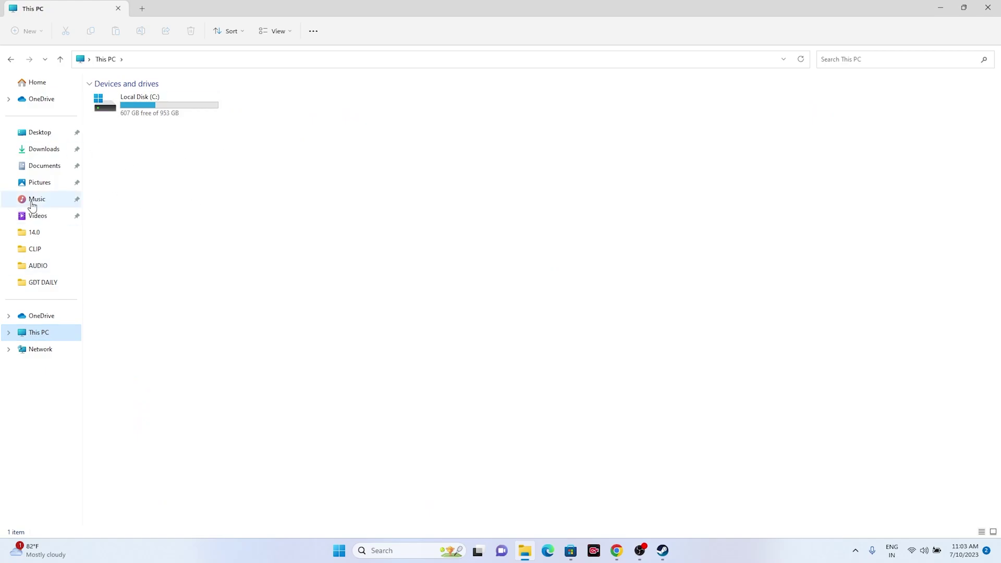
{"action": "left_click", "coordinate": [49, 166]}
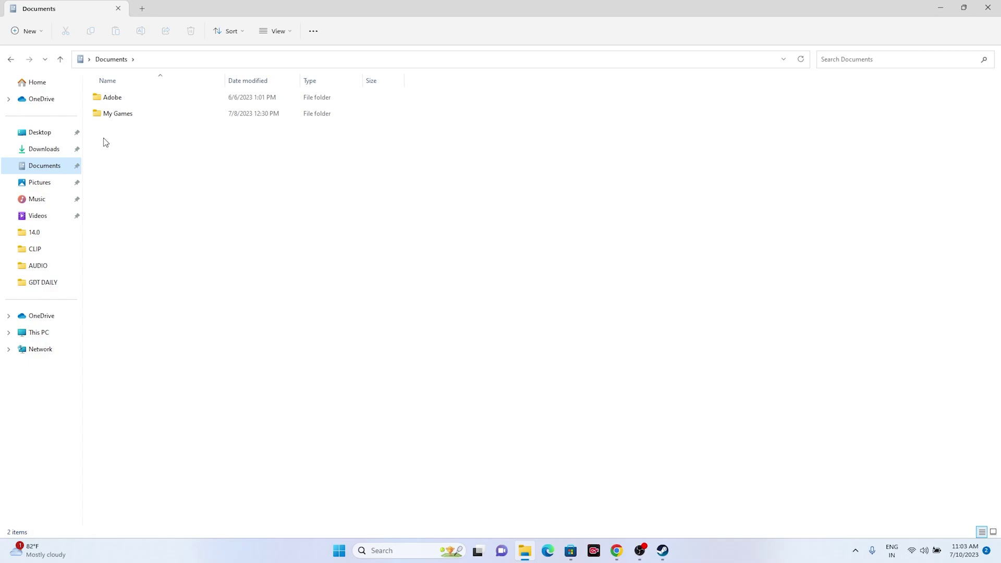
{"action": "left_click", "coordinate": [987, 7]}
{"action": "left_click", "coordinate": [660, 553]}
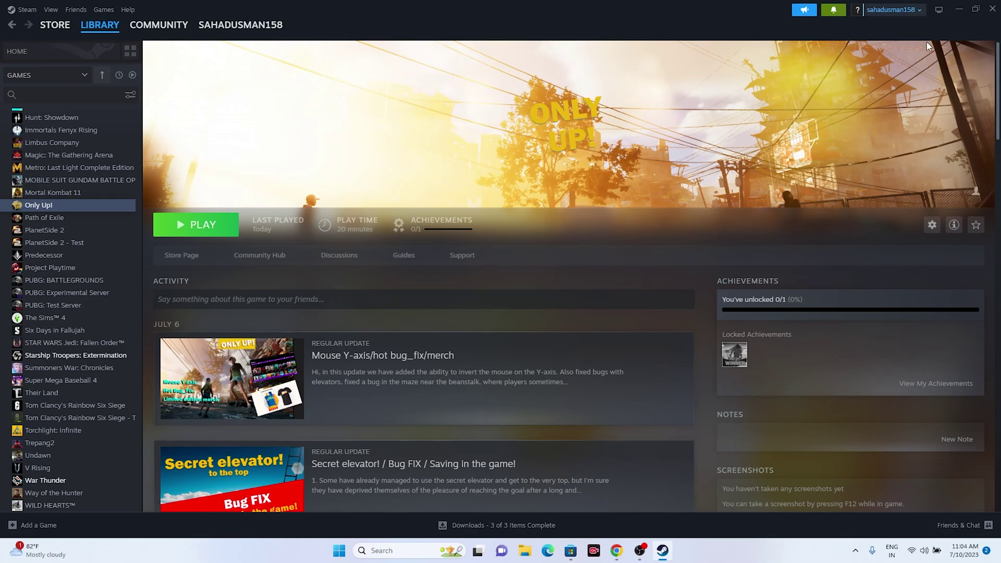
{"action": "left_click", "coordinate": [958, 9]}
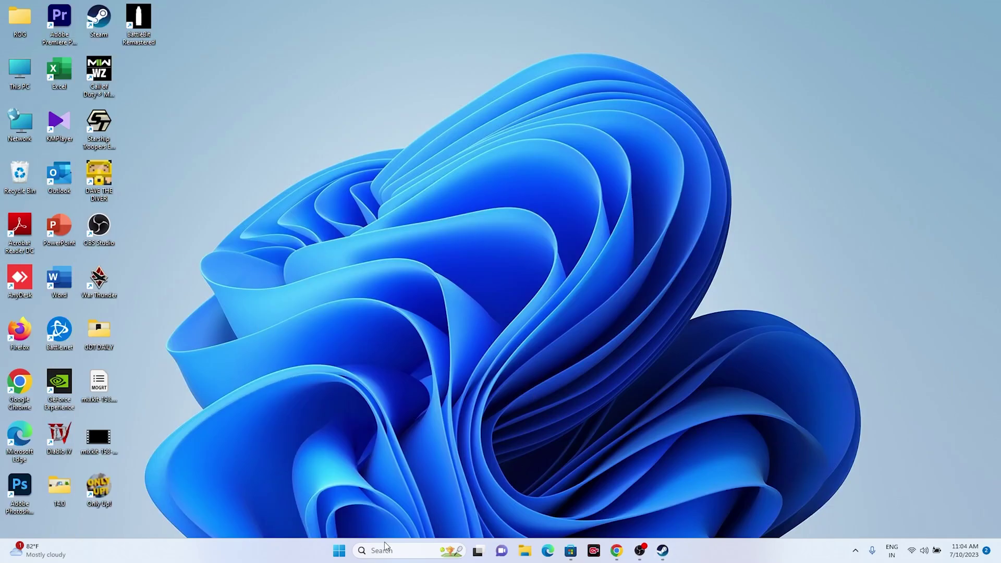
- Open Control Panel and bring up the list of apps allowed through Windows Defender Firewall
{"action": "left_click", "coordinate": [371, 551]}
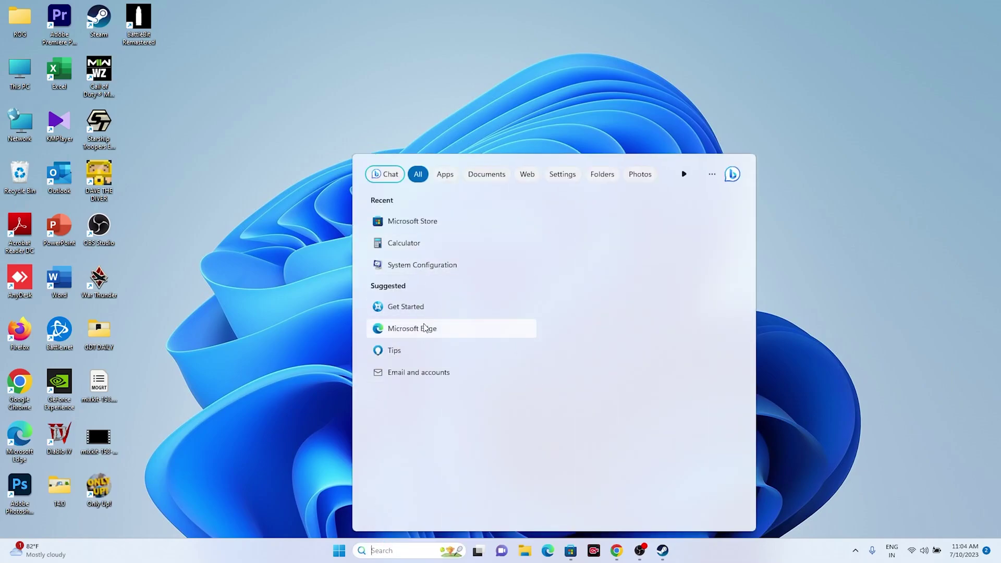
{"action": "type", "text": "contro;"}
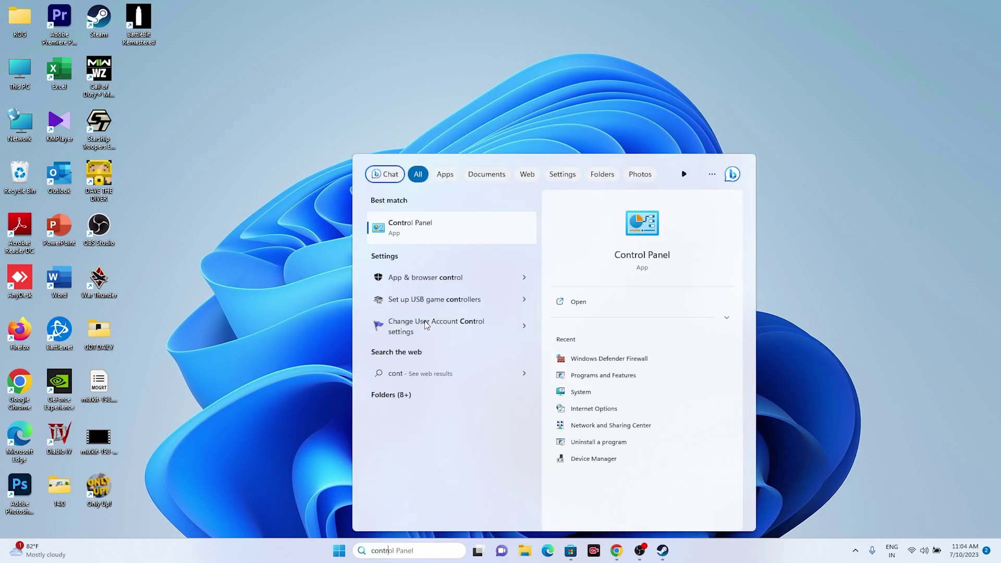
{"action": "left_click", "coordinate": [443, 235]}
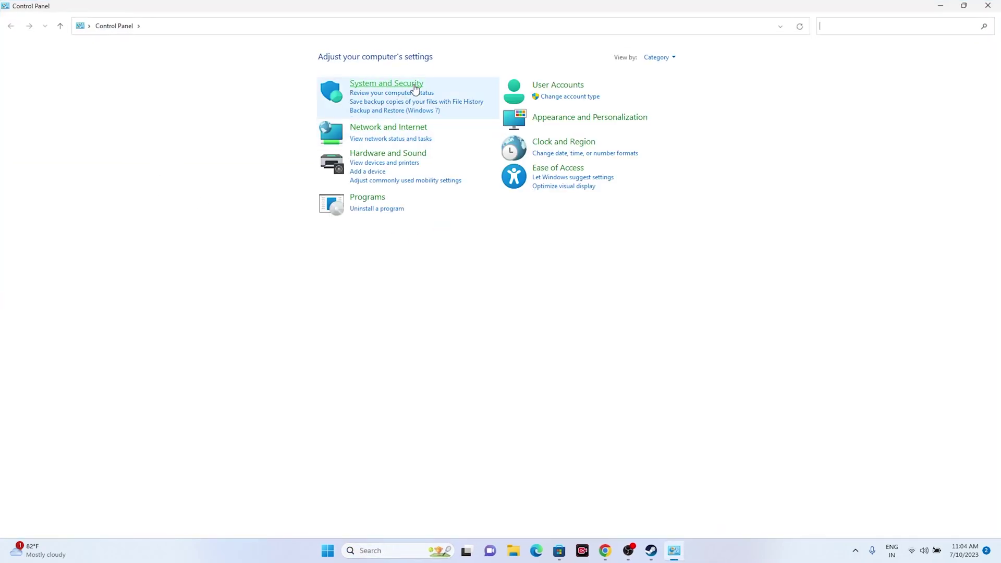
{"action": "left_click", "coordinate": [413, 86]}
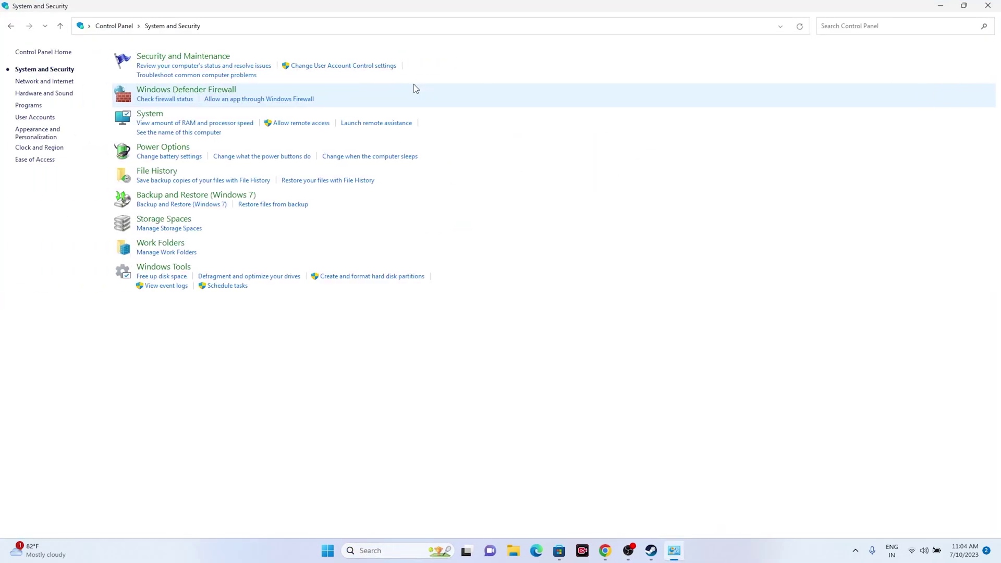
{"action": "left_click", "coordinate": [163, 91]}
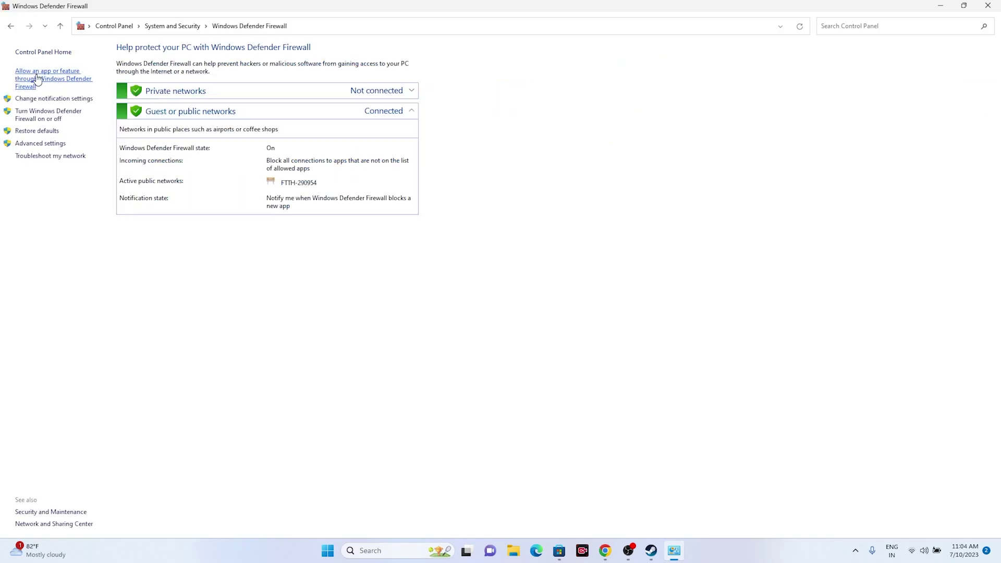
{"action": "left_click", "coordinate": [37, 79]}
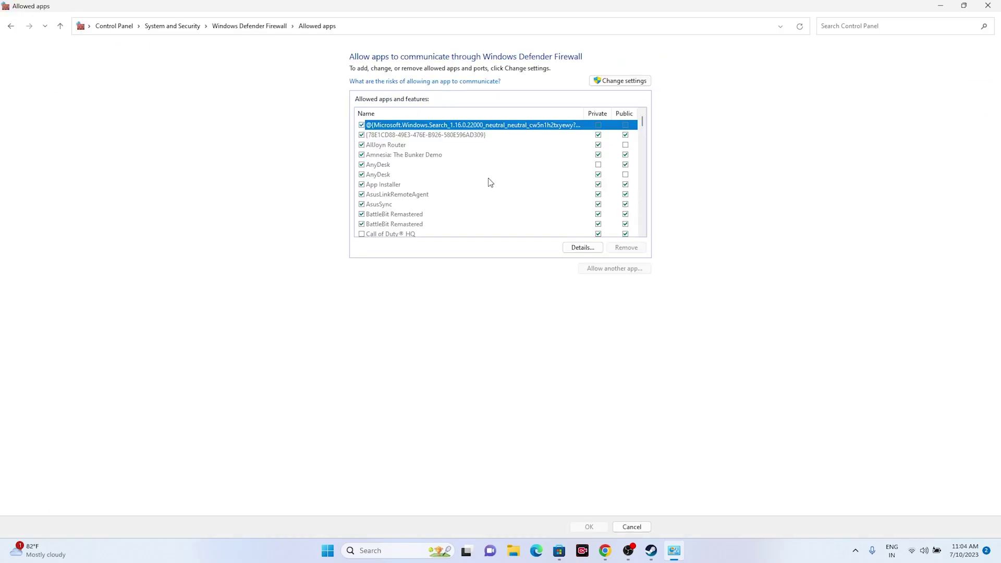
- Look through the firewall's allowed apps and features for an Only Up! entry
{"action": "scroll", "coordinate": [413, 156], "scroll_direction": "down", "scroll_amount": 1}
{"action": "scroll", "coordinate": [414, 156], "scroll_direction": "down", "scroll_amount": 14}
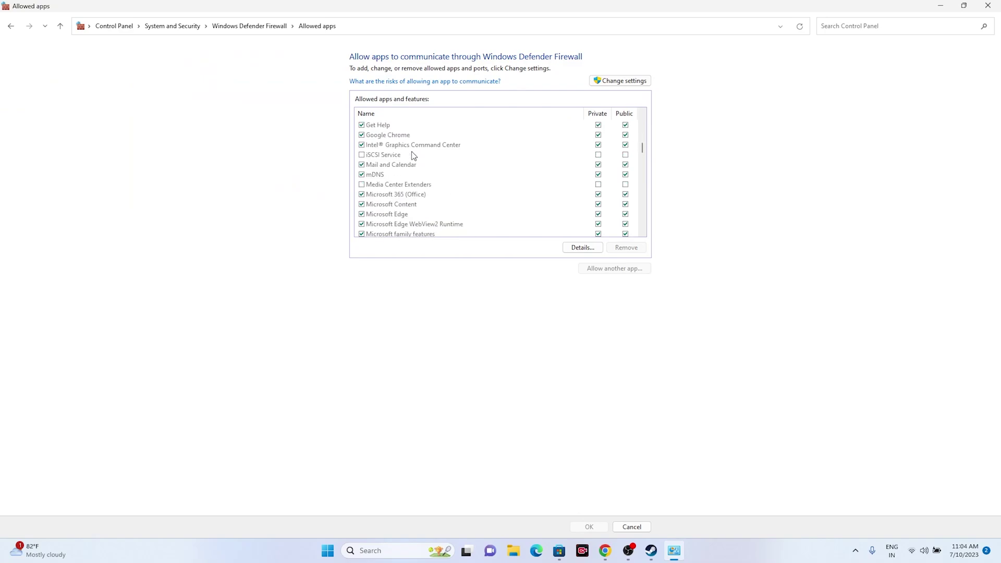
{"action": "scroll", "coordinate": [413, 156], "scroll_direction": "down", "scroll_amount": 20}
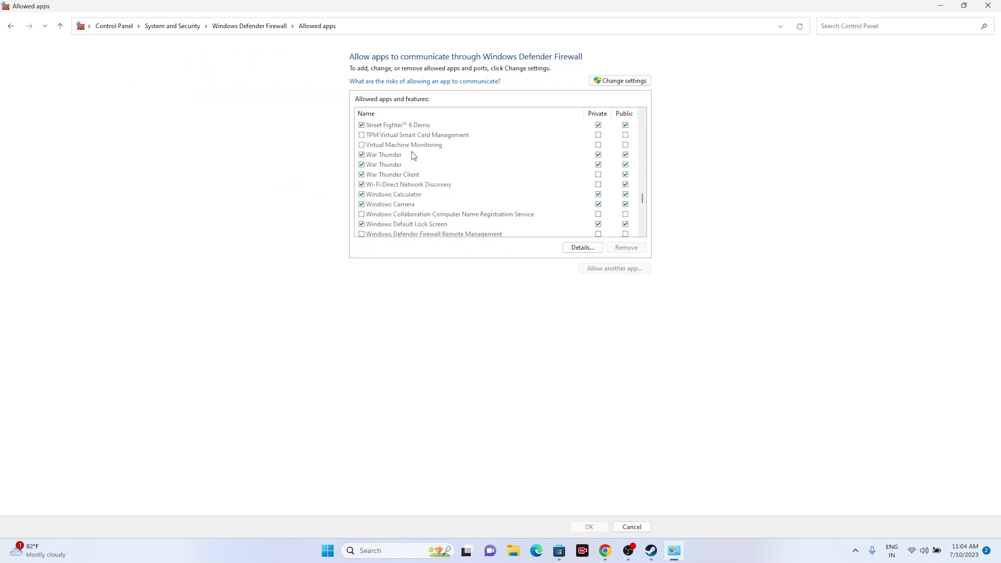
{"action": "scroll", "coordinate": [414, 156], "scroll_direction": "down", "scroll_amount": 10}
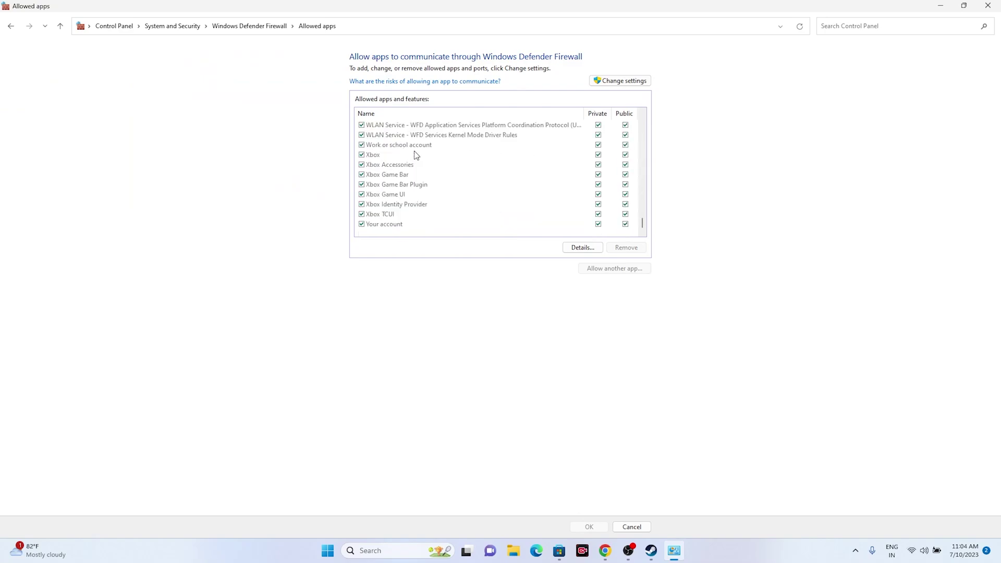
{"action": "scroll", "coordinate": [417, 177], "scroll_direction": "up", "scroll_amount": 5}
{"action": "scroll", "coordinate": [417, 177], "scroll_direction": "down", "scroll_amount": 5}
{"action": "scroll", "coordinate": [415, 174], "scroll_direction": "up", "scroll_amount": 10}
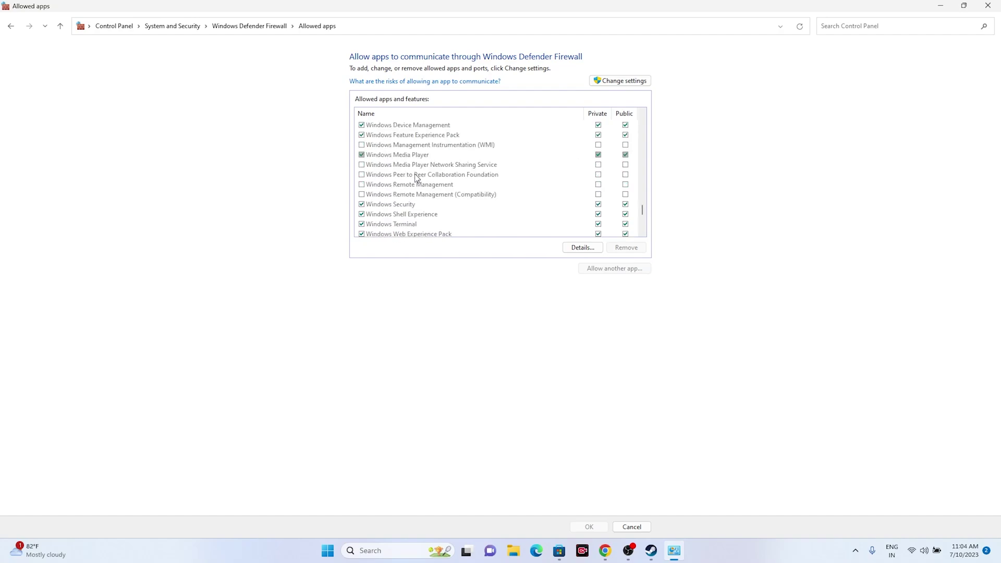
{"action": "scroll", "coordinate": [416, 177], "scroll_direction": "up", "scroll_amount": 8}
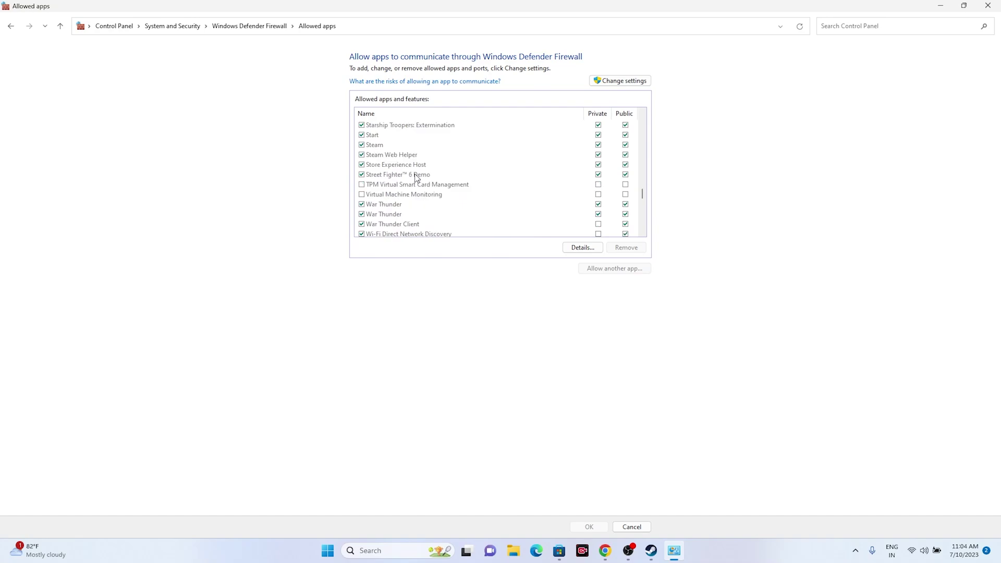
{"action": "scroll", "coordinate": [417, 178], "scroll_direction": "up", "scroll_amount": 3}
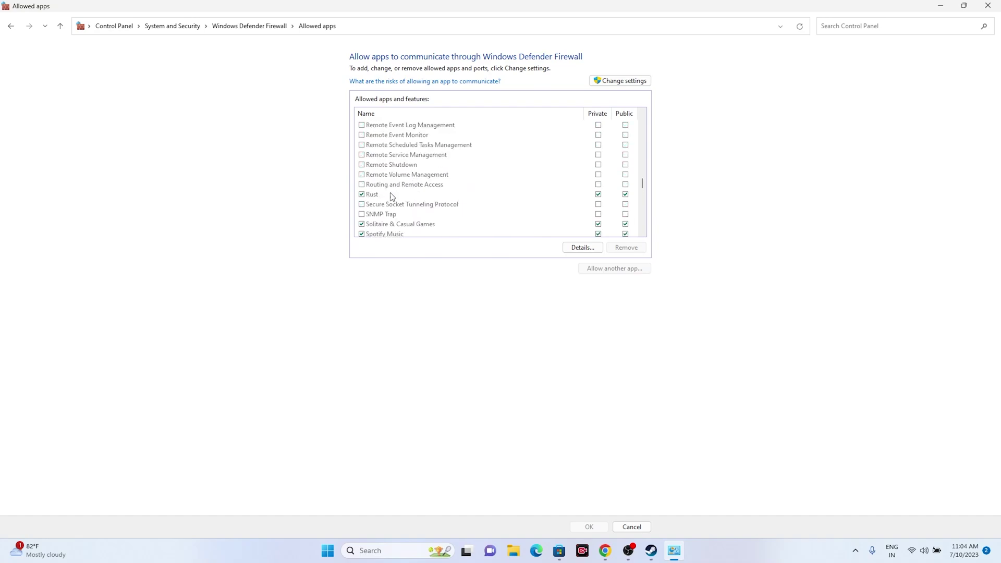
{"action": "scroll", "coordinate": [400, 186], "scroll_direction": "up", "scroll_amount": 12}
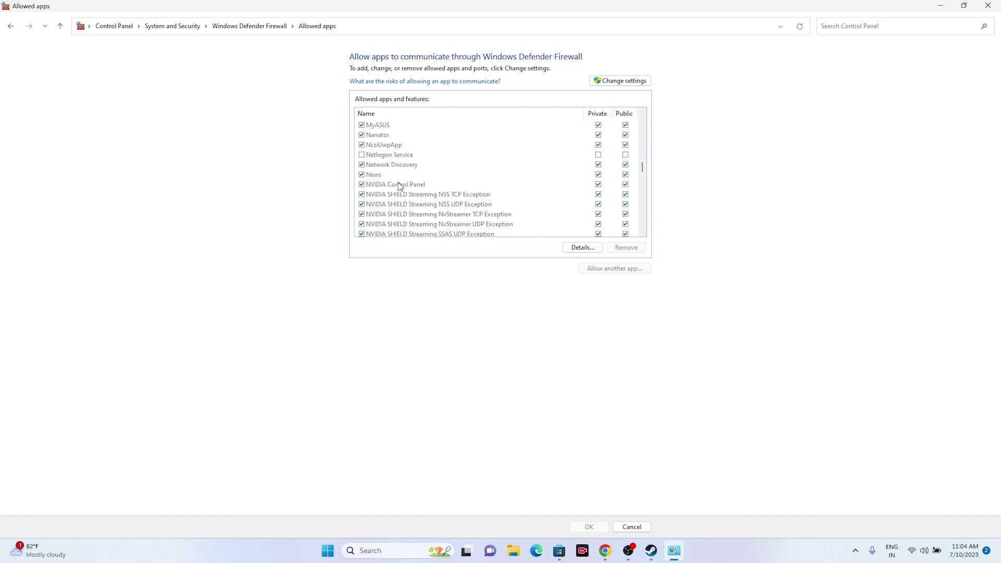
{"action": "scroll", "coordinate": [400, 186], "scroll_direction": "up", "scroll_amount": 15}
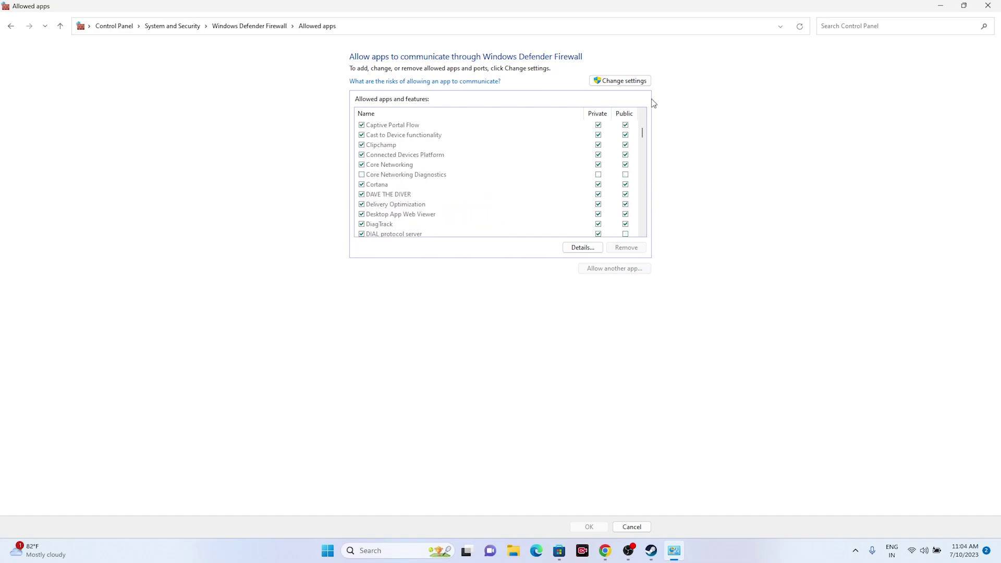
- Unlock the allowed apps settings, start adding another app, and browse to Program Files (x86) on Local Disk (C:)
{"action": "left_click", "coordinate": [635, 84]}
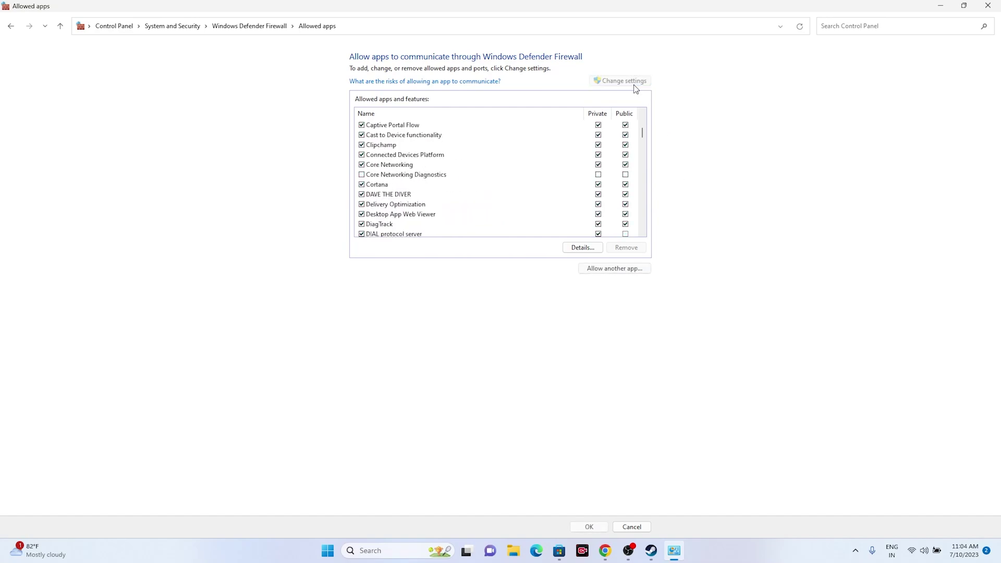
{"action": "left_click", "coordinate": [606, 268]}
{"action": "left_click", "coordinate": [575, 324]}
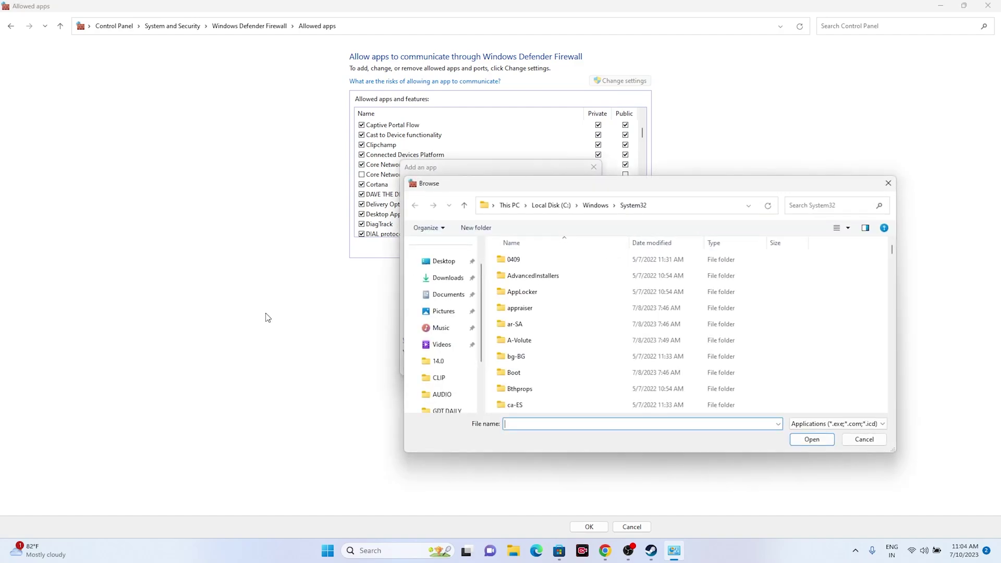
{"action": "scroll", "coordinate": [494, 371], "scroll_direction": "down", "scroll_amount": 4}
{"action": "scroll", "coordinate": [447, 354], "scroll_direction": "up", "scroll_amount": 3}
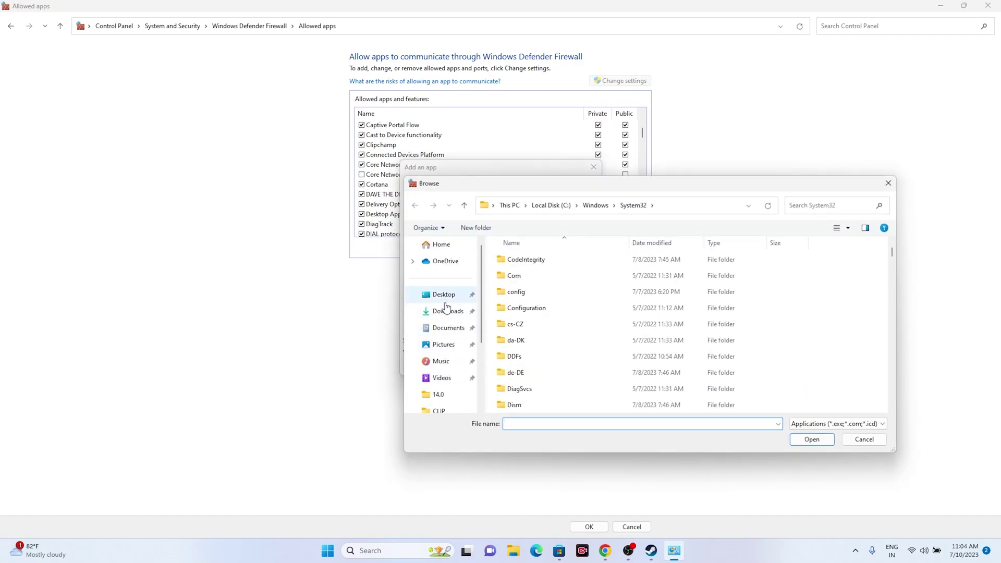
{"action": "scroll", "coordinate": [447, 313], "scroll_direction": "down", "scroll_amount": 3}
{"action": "left_click", "coordinate": [424, 375]}
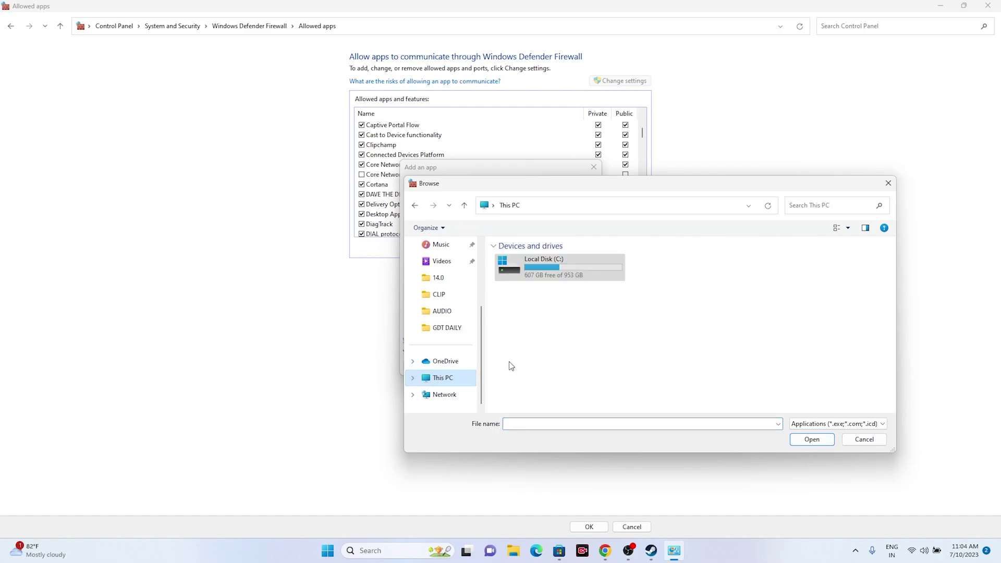
{"action": "double_click", "coordinate": [571, 270]}
{"action": "double_click", "coordinate": [538, 339]}
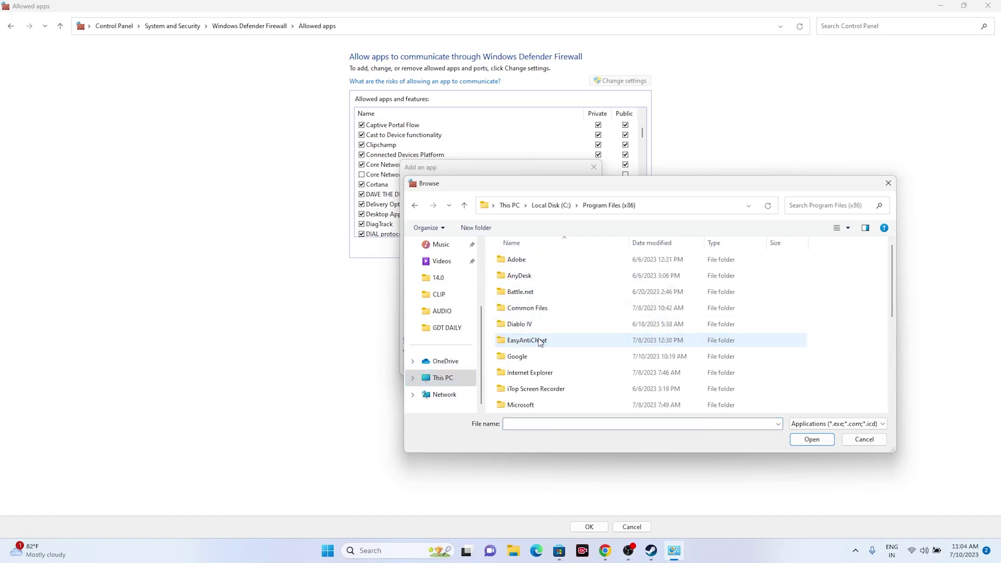
- Choose the game application in the Steam\steamapps\common\Only Up! folder as the app to allow
{"action": "scroll", "coordinate": [542, 318], "scroll_direction": "down", "scroll_amount": 5}
{"action": "double_click", "coordinate": [530, 276]}
{"action": "scroll", "coordinate": [537, 344], "scroll_direction": "down", "scroll_amount": 3}
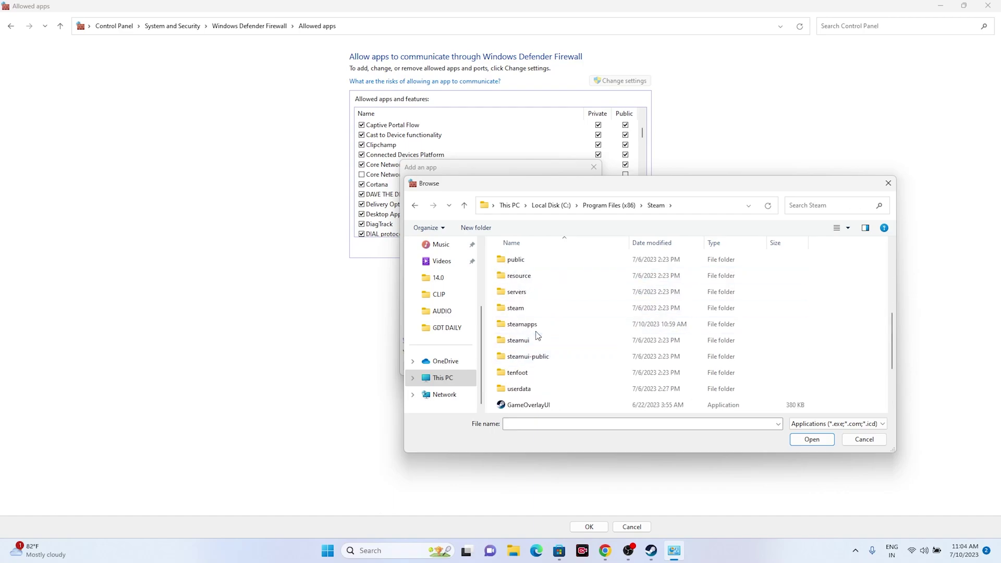
{"action": "double_click", "coordinate": [534, 323]}
{"action": "double_click", "coordinate": [532, 261]}
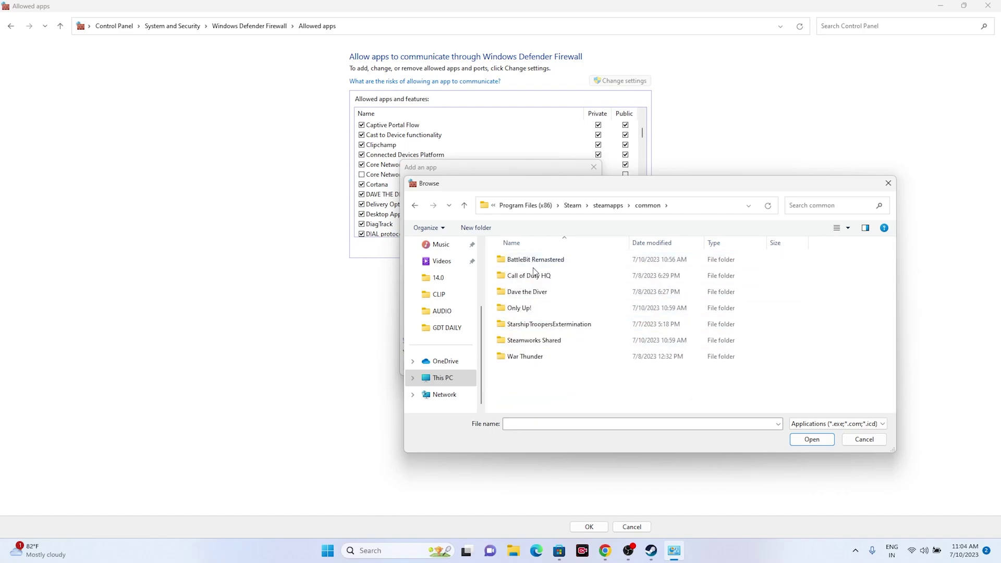
{"action": "double_click", "coordinate": [526, 309]}
{"action": "left_click", "coordinate": [527, 293]}
{"action": "left_click", "coordinate": [805, 439]}
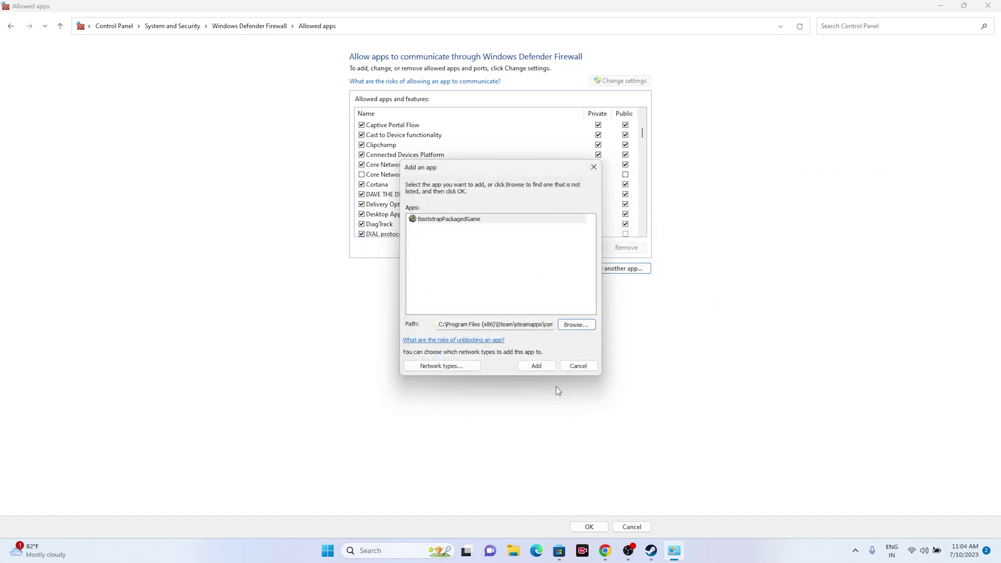
- Try to add BootstrapPackagedGame to the allowed apps, and close the Add an app dialog
{"action": "left_click", "coordinate": [537, 366]}
{"action": "left_click", "coordinate": [582, 311]}
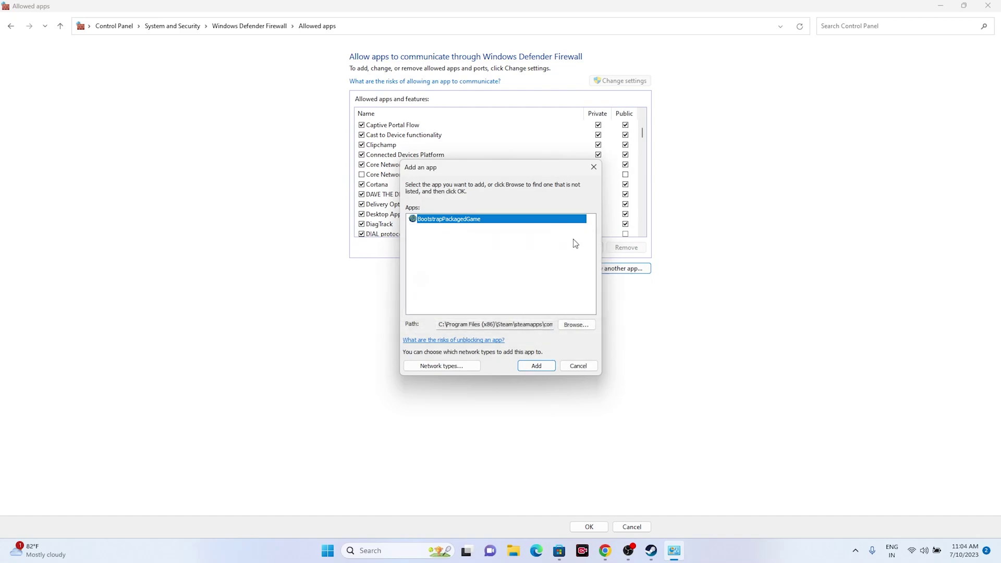
{"action": "left_click", "coordinate": [593, 167]}
- Check the private and public network permissions of Only Up! in the allowed apps list, and close Control Panel
{"action": "scroll", "coordinate": [440, 202], "scroll_direction": "up", "scroll_amount": 5}
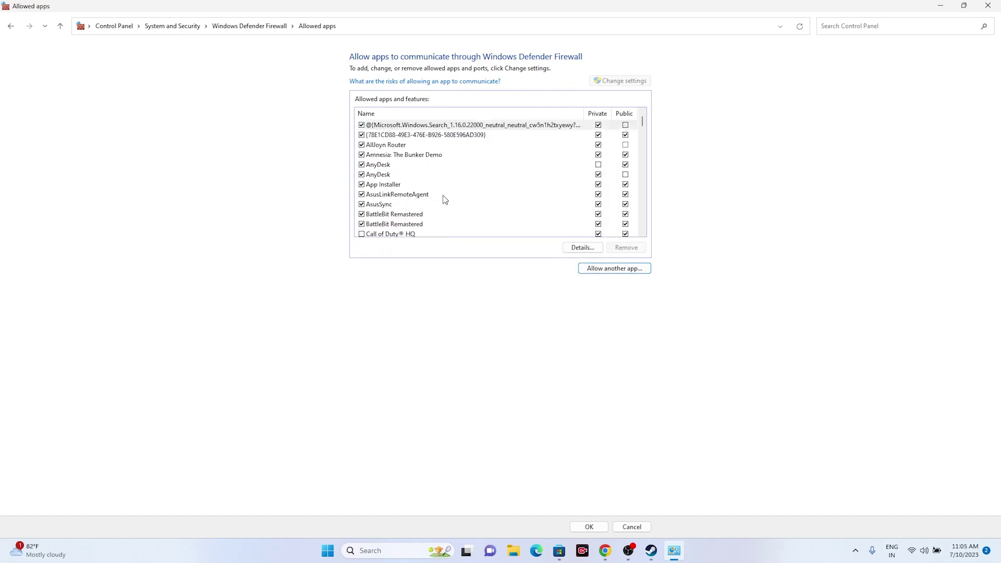
{"action": "scroll", "coordinate": [445, 200], "scroll_direction": "down", "scroll_amount": 15}
{"action": "scroll", "coordinate": [445, 199], "scroll_direction": "down", "scroll_amount": 8}
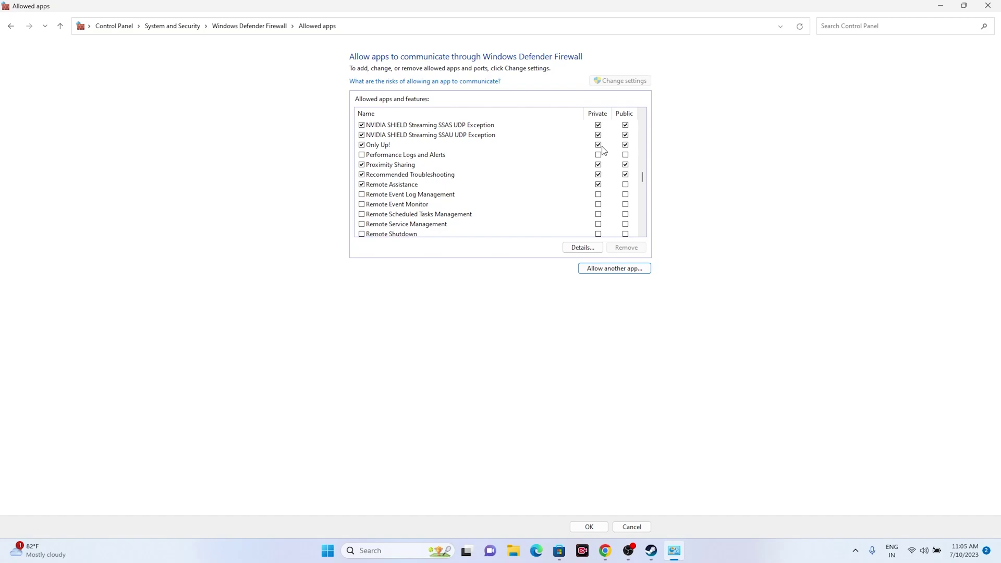
{"action": "left_click", "coordinate": [988, 6]}
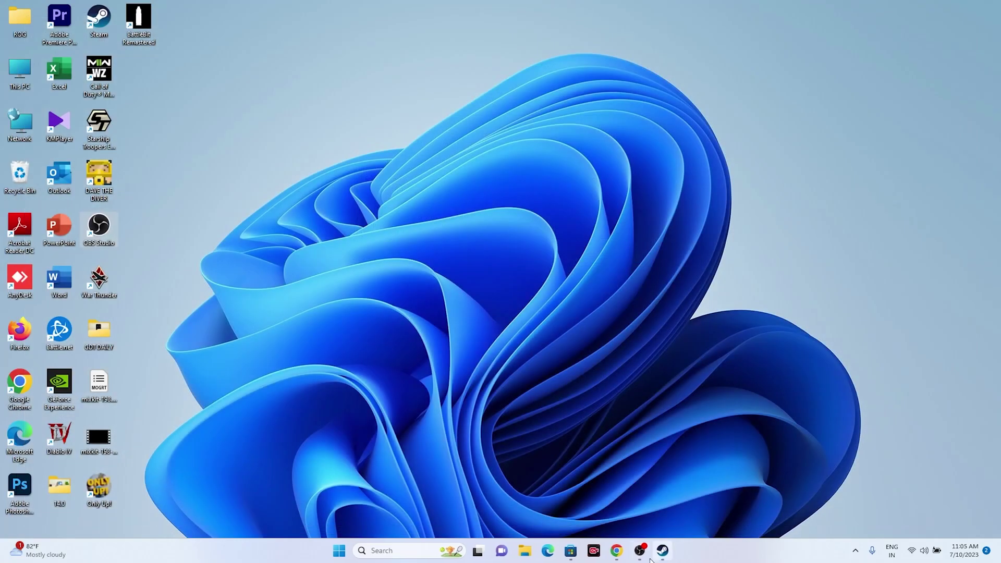
{"action": "left_click", "coordinate": [658, 551]}
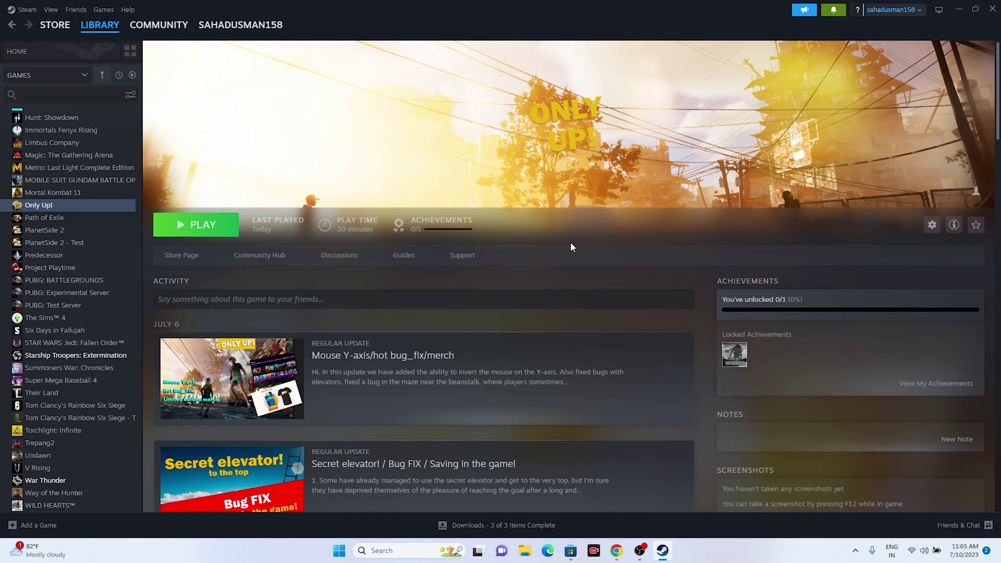
{"action": "left_click", "coordinate": [958, 9]}
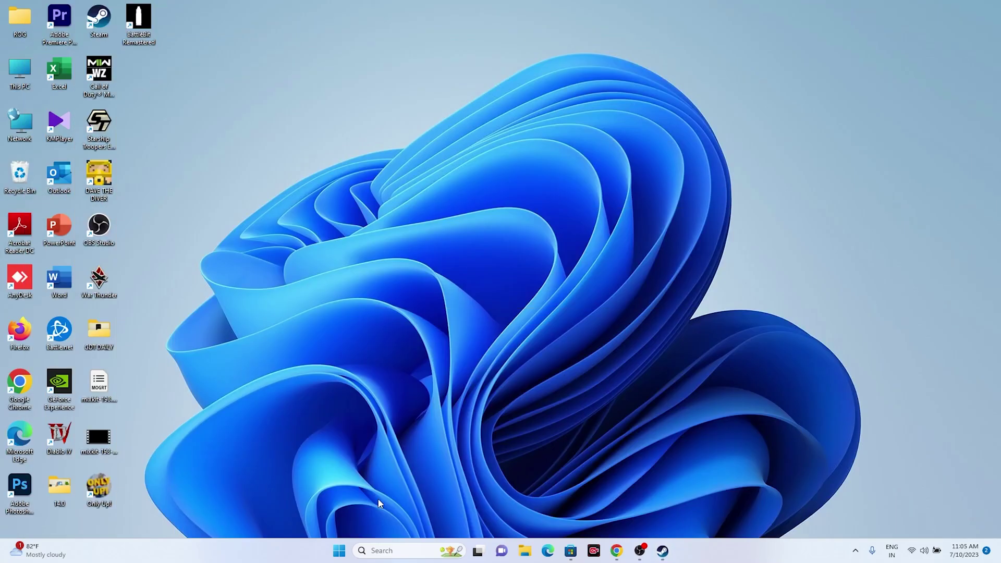
- Open System Configuration and hide all Microsoft services in its services list
{"action": "left_click", "coordinate": [376, 553]}
{"action": "type", "text": "system"}
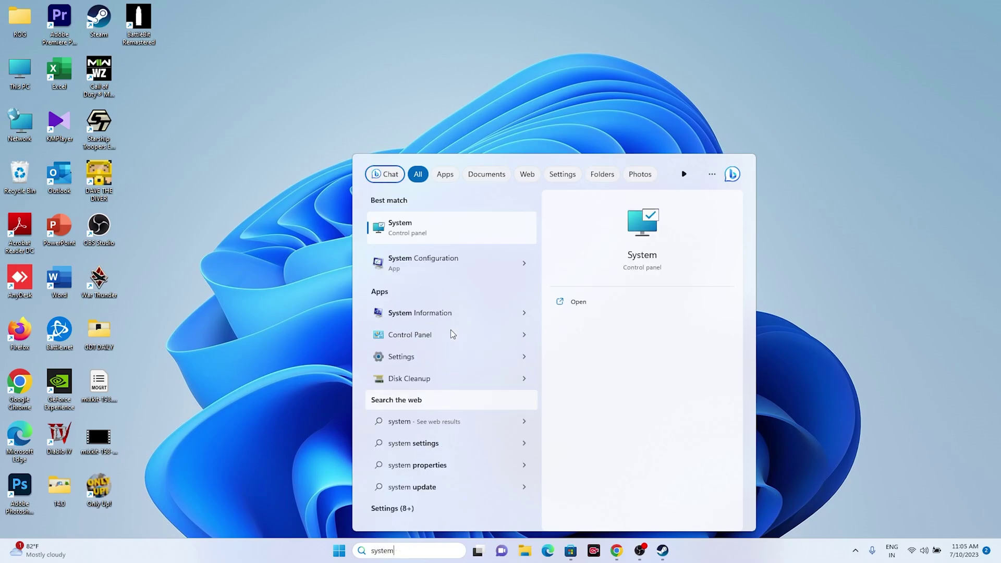
{"action": "left_click", "coordinate": [452, 271]}
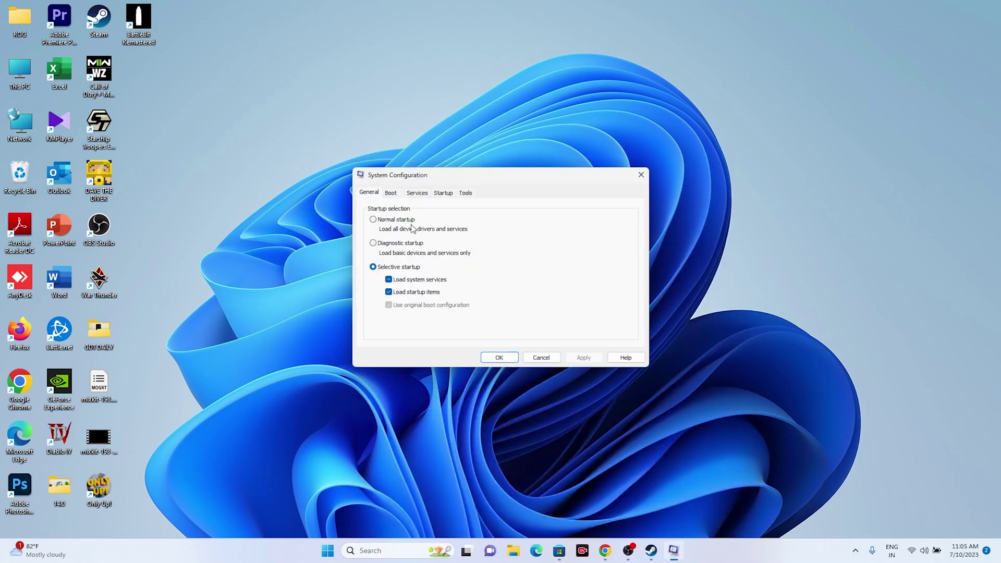
{"action": "left_click", "coordinate": [417, 192]}
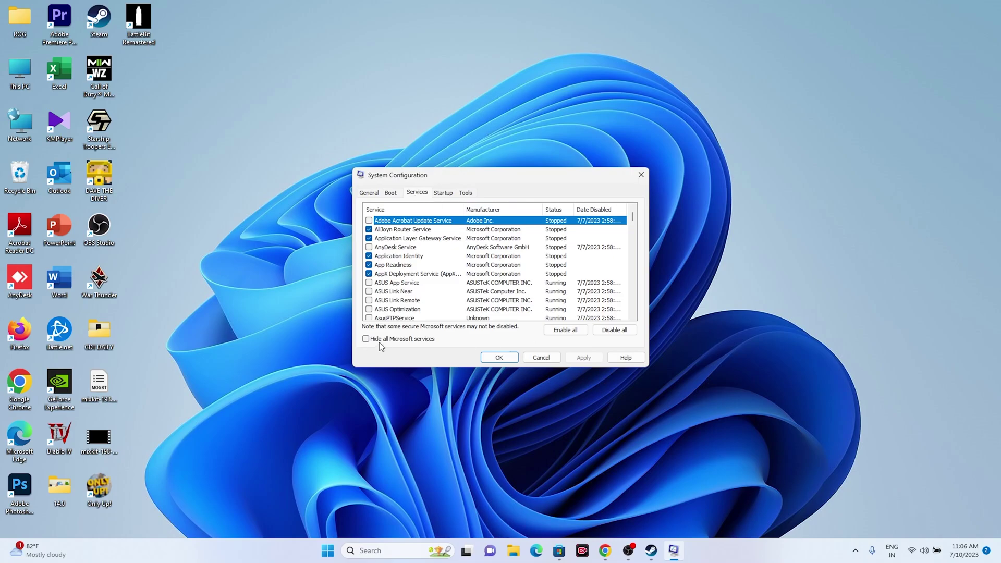
{"action": "left_click", "coordinate": [366, 339]}
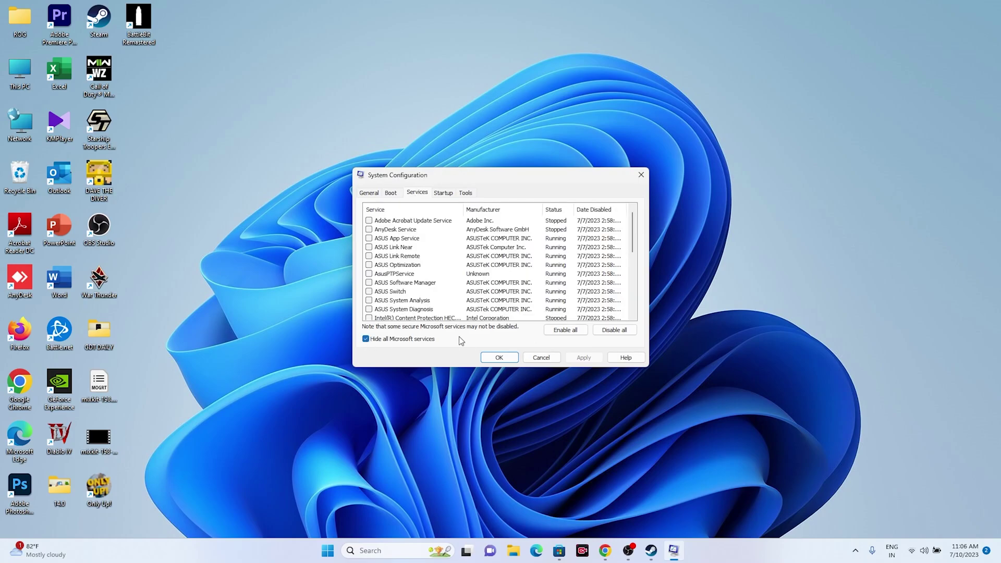
- Disable all the listed non-Microsoft services, apply the change, and exit System Configuration without restarting
{"action": "left_click", "coordinate": [614, 330]}
{"action": "left_click", "coordinate": [583, 357]}
{"action": "left_click", "coordinate": [495, 357]}
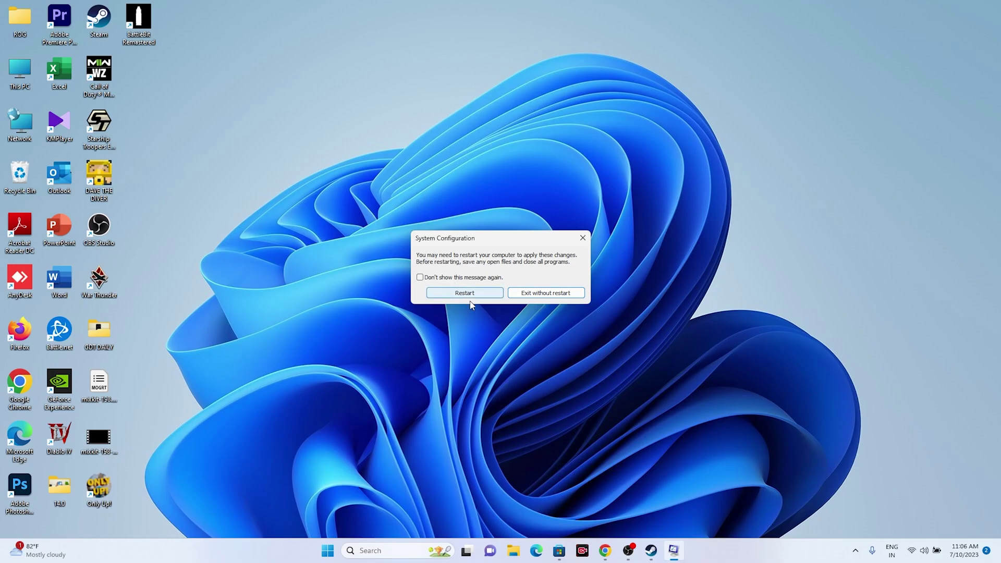
{"action": "left_click", "coordinate": [628, 551]}
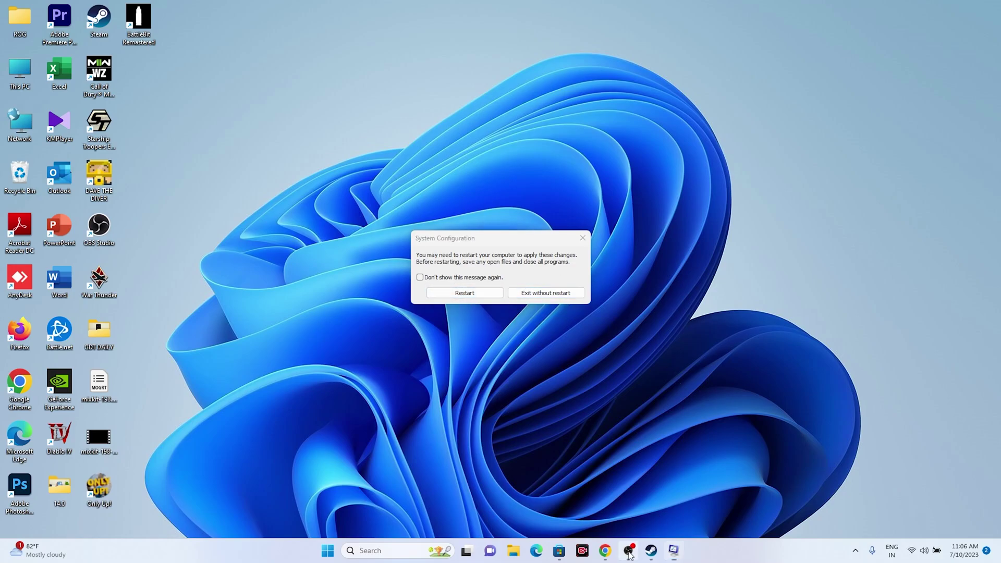
{"action": "left_click", "coordinate": [628, 550]}
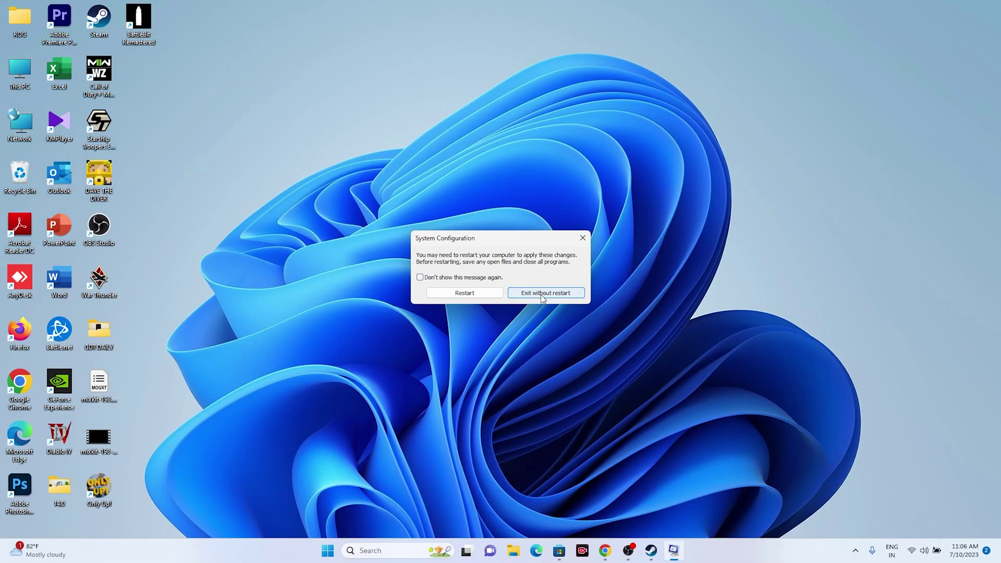
{"action": "left_click", "coordinate": [512, 290]}
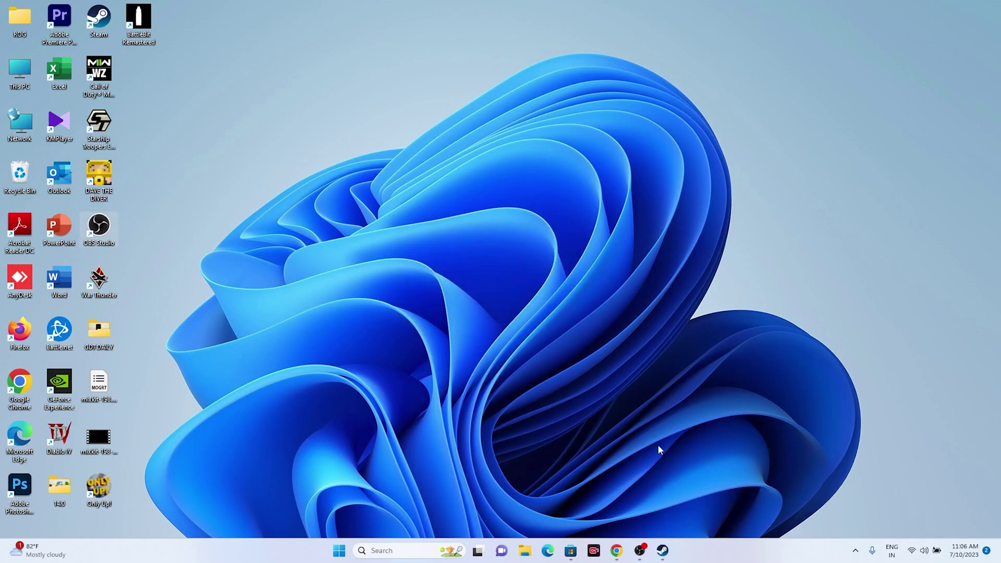
- Switch to Steam, open the properties of Only Up!, and enter -dx11 as its launch option
{"action": "left_click", "coordinate": [662, 547]}
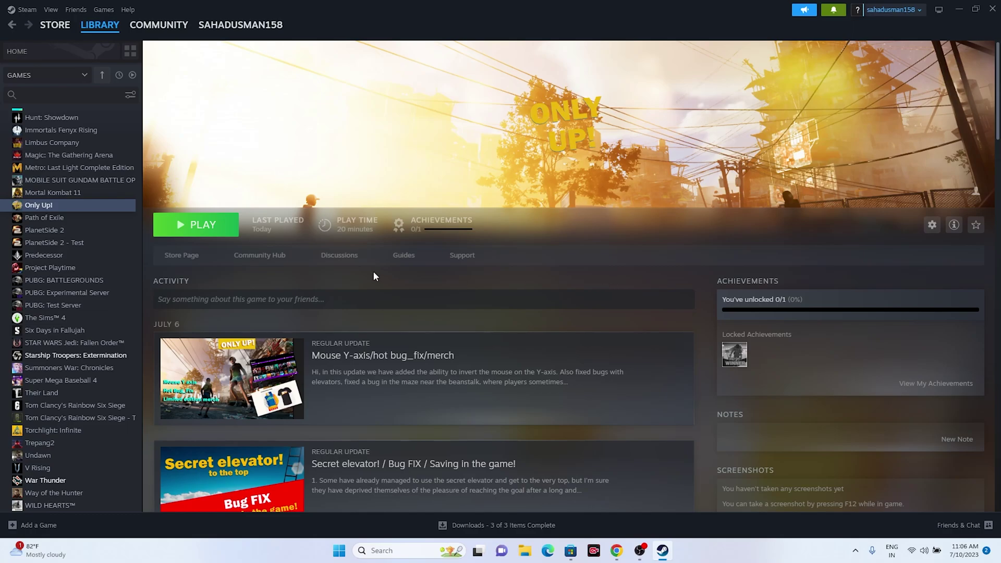
{"action": "right_click", "coordinate": [61, 208]}
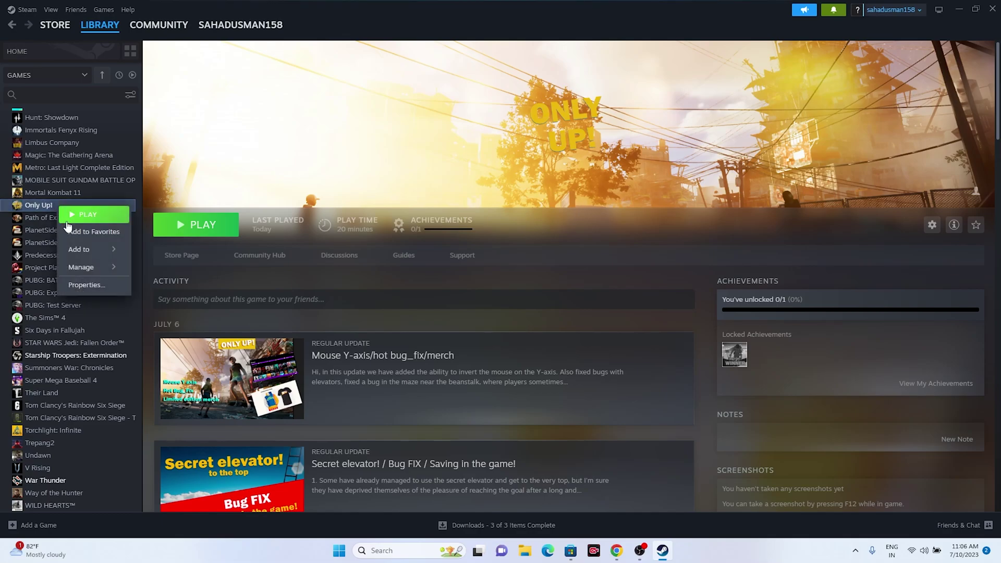
{"action": "left_click", "coordinate": [86, 285]}
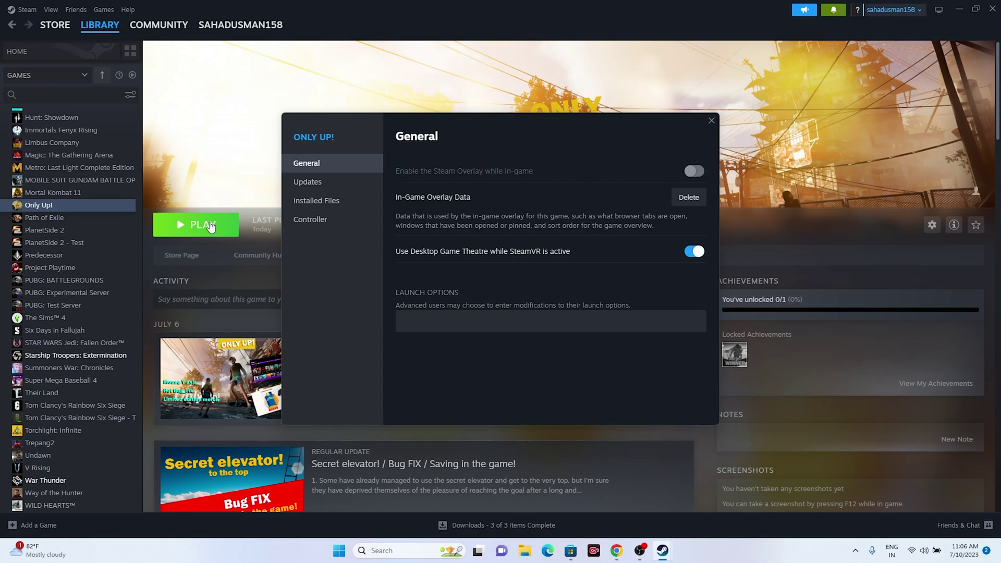
{"action": "left_click", "coordinate": [422, 313]}
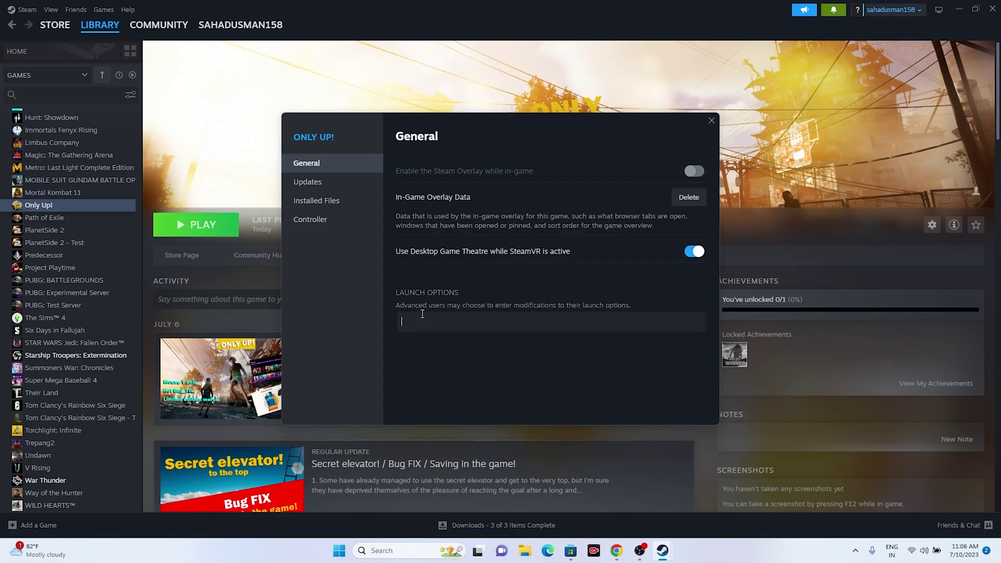
{"action": "type", "text": "-dx11"}
- Change the launch option of Only Up! to -dx12, close its properties, and minimize Steam
{"action": "key", "text": "BackSpace"}
{"action": "type", "text": "2"}
{"action": "left_click", "coordinate": [711, 121]}
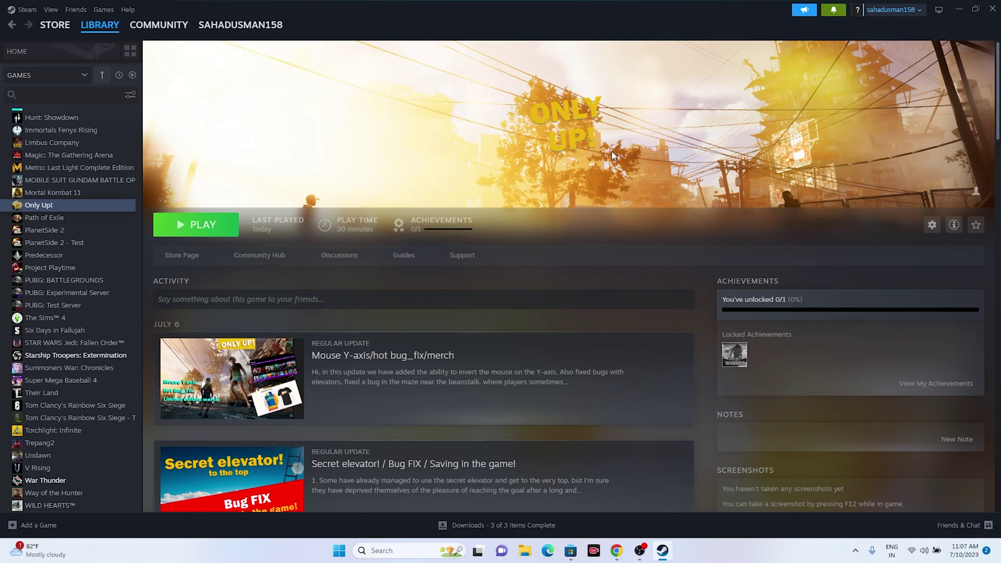
{"action": "left_click", "coordinate": [958, 10]}
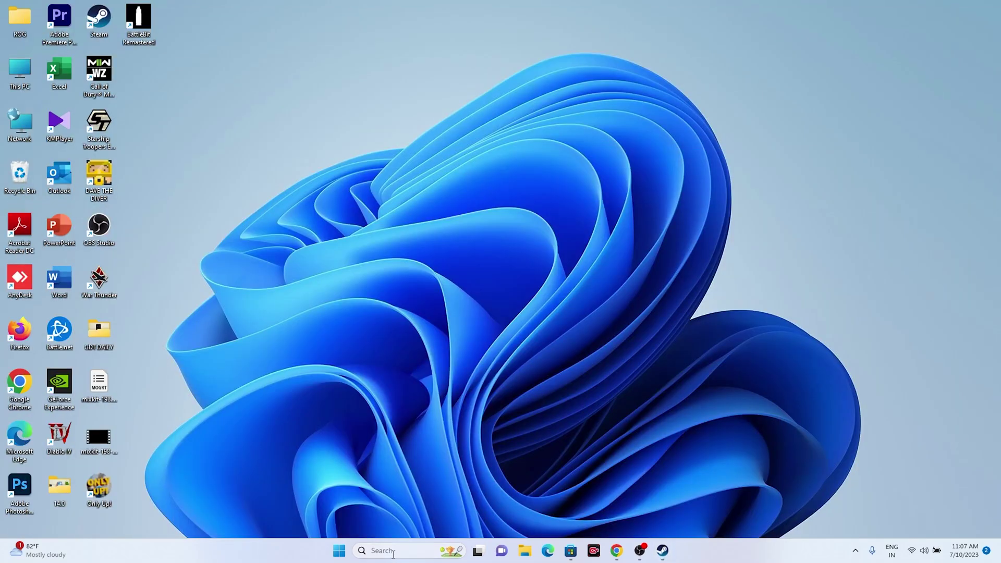
- Open the Windows graphics settings, dismiss the Bing pop-up, and look through the custom options app list for the game
{"action": "left_click", "coordinate": [396, 551]}
{"action": "type", "text": "g"}
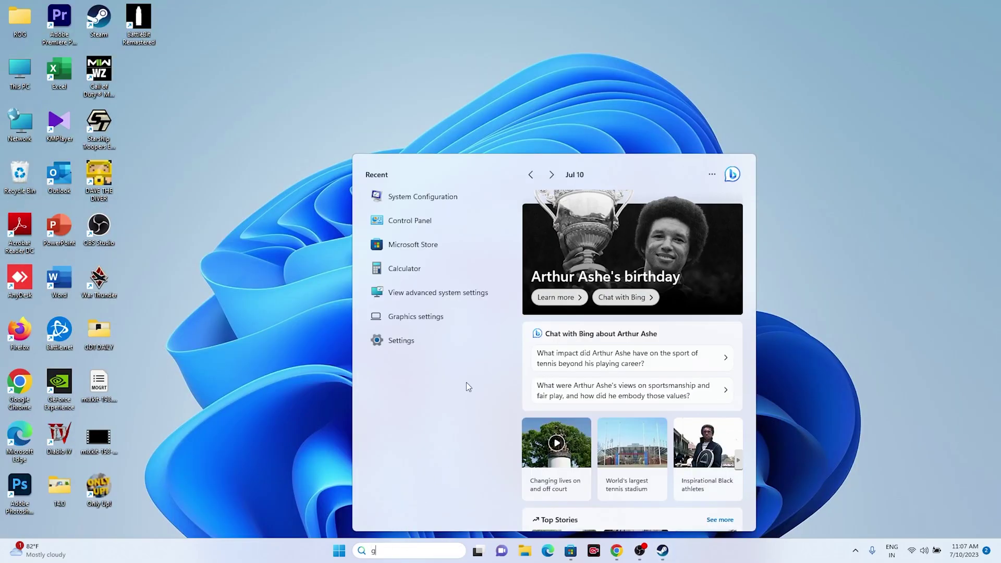
{"action": "type", "text": "raphi"}
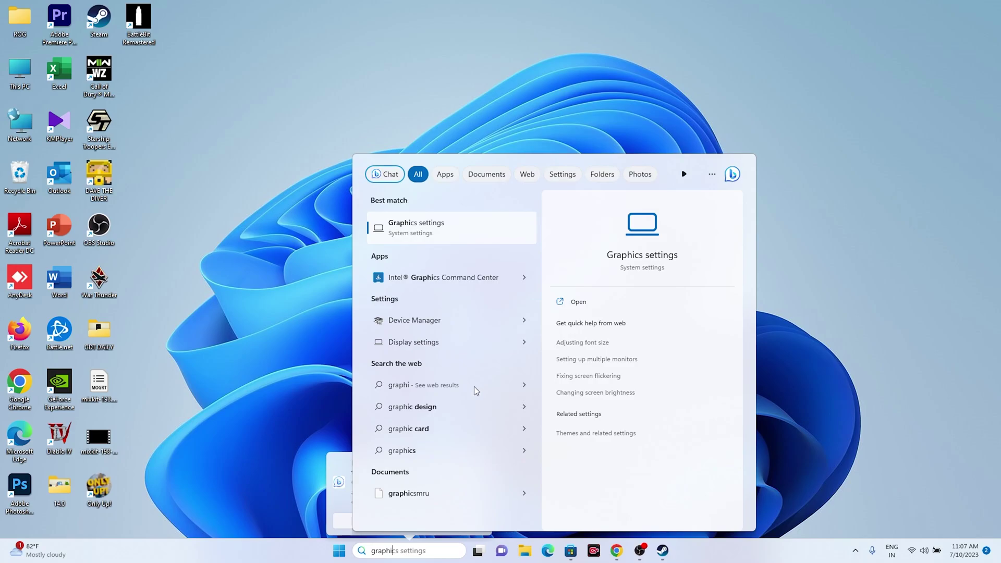
{"action": "left_click", "coordinate": [484, 237]}
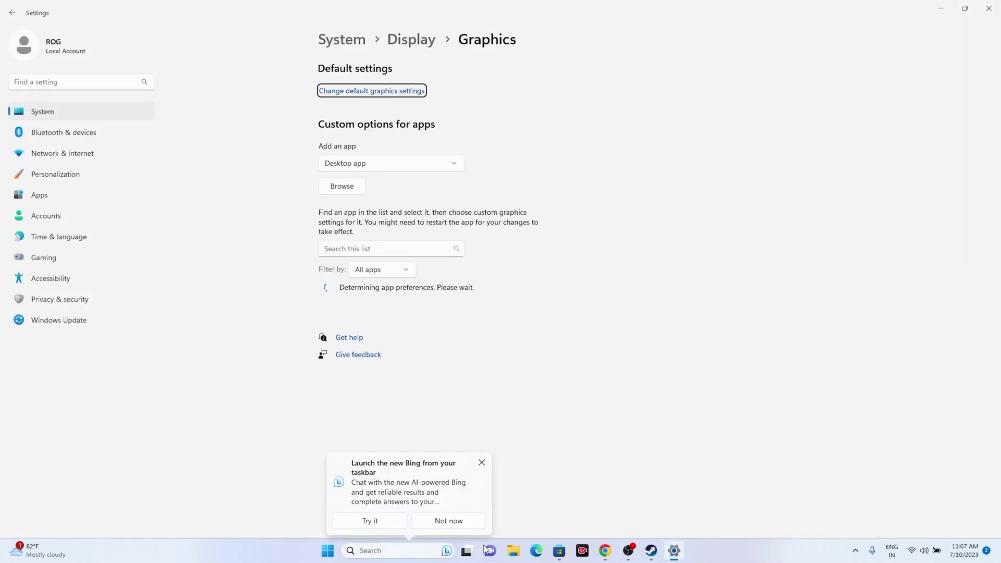
{"action": "left_click", "coordinate": [481, 462]}
{"action": "scroll", "coordinate": [477, 329], "scroll_direction": "down", "scroll_amount": 2}
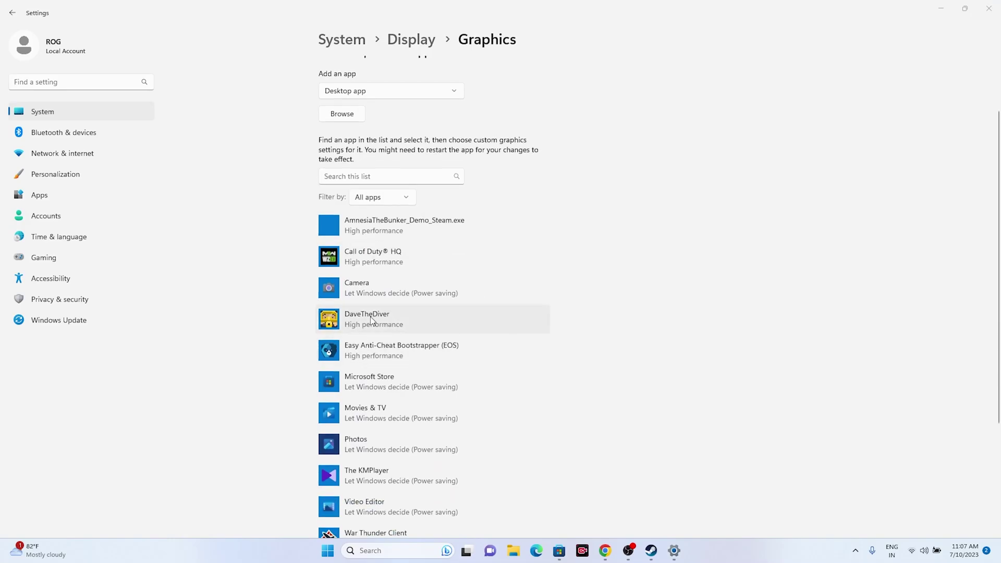
{"action": "scroll", "coordinate": [500, 277], "scroll_direction": "down", "scroll_amount": 3}
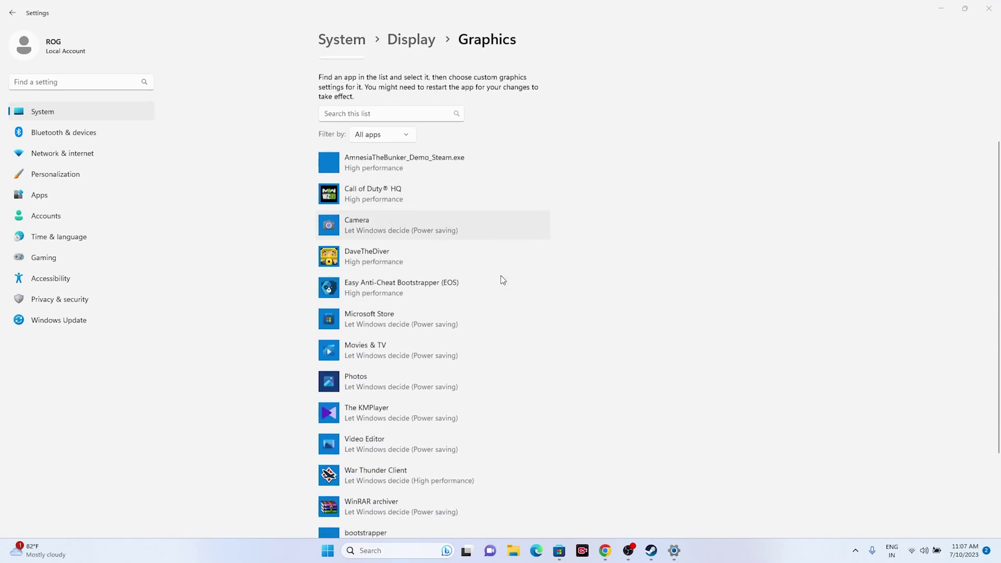
{"action": "scroll", "coordinate": [500, 279], "scroll_direction": "up", "scroll_amount": 4}
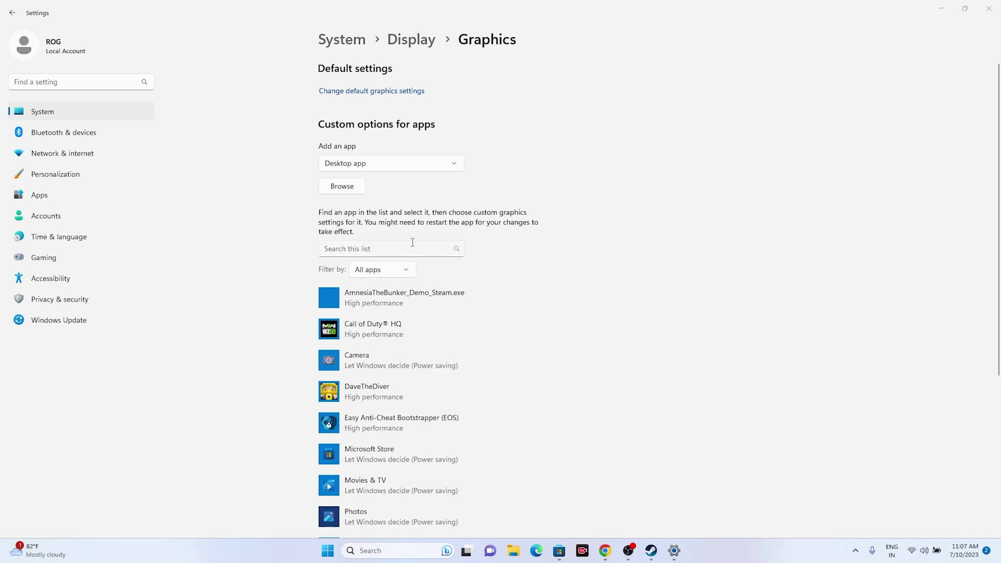
- Start adding a desktop app to the graphics list and browse to Program Files (x86)\Steam on Local Disk (C:)
{"action": "left_click", "coordinate": [343, 191]}
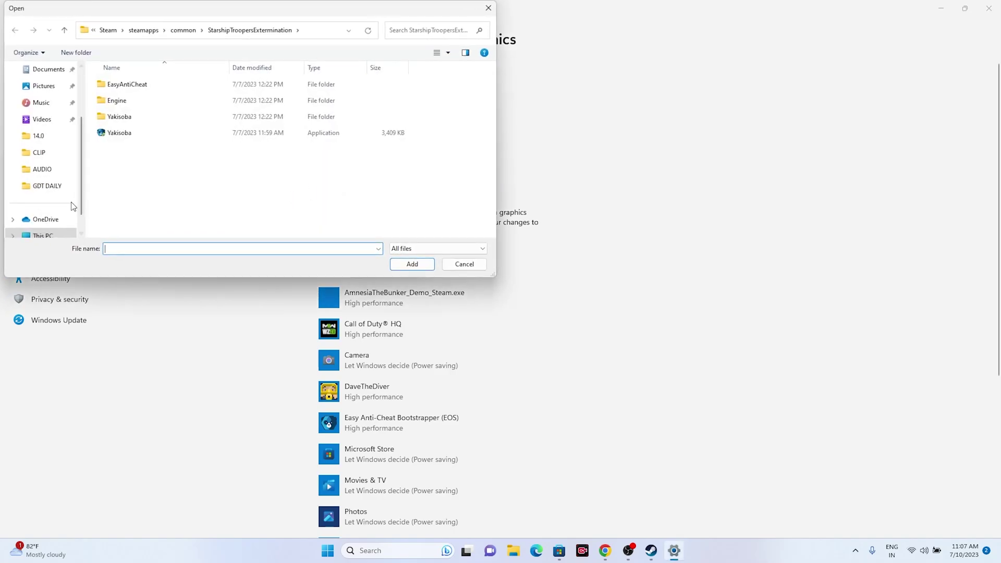
{"action": "left_click", "coordinate": [48, 235]}
{"action": "double_click", "coordinate": [179, 93]}
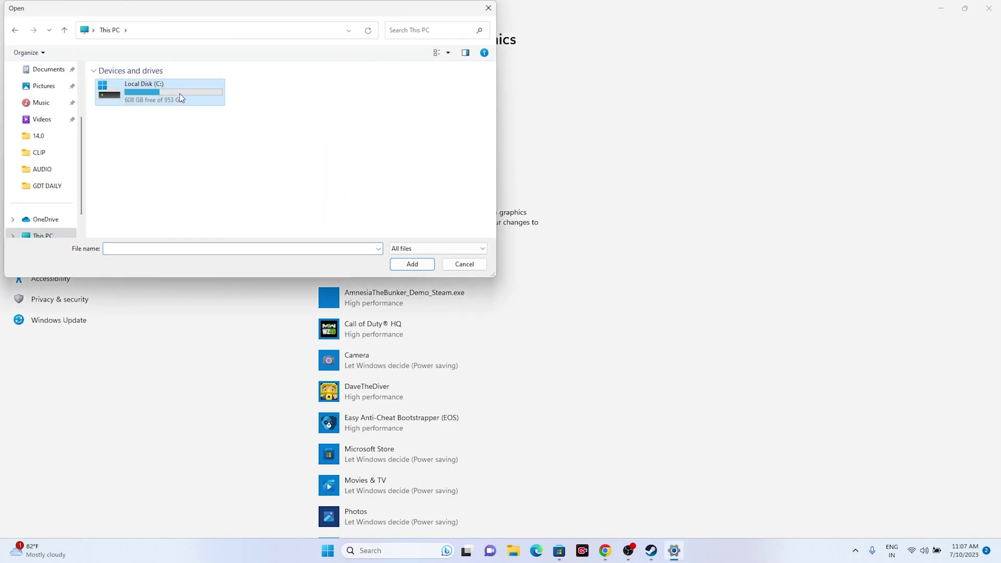
{"action": "double_click", "coordinate": [140, 164]}
{"action": "scroll", "coordinate": [146, 165], "scroll_direction": "down", "scroll_amount": 5}
{"action": "double_click", "coordinate": [128, 103]}
- Add the OnlyUP application from the steamapps\common\Only Up! folder to the custom graphics options
{"action": "scroll", "coordinate": [138, 153], "scroll_direction": "down", "scroll_amount": 3}
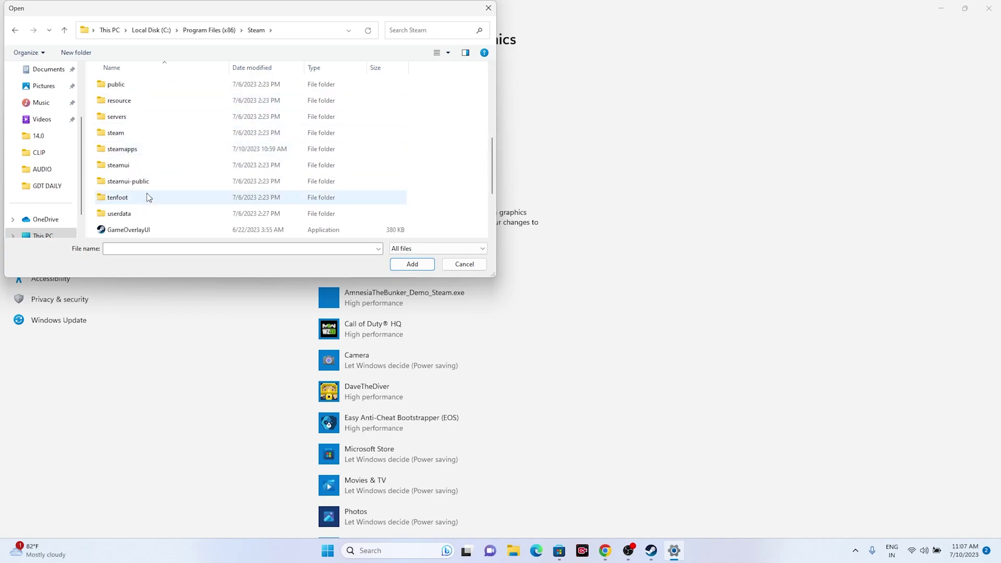
{"action": "double_click", "coordinate": [138, 148]}
{"action": "double_click", "coordinate": [142, 89]}
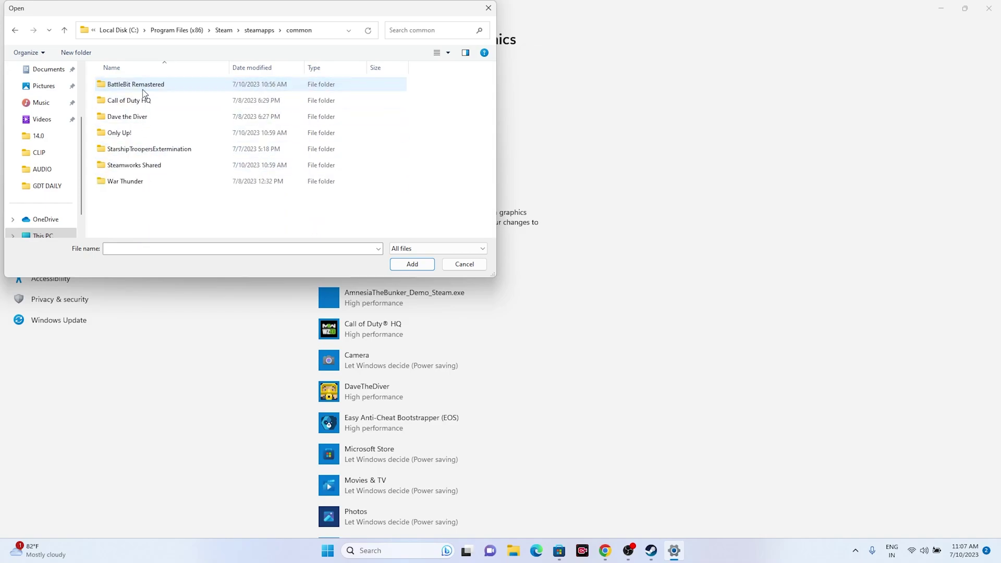
{"action": "double_click", "coordinate": [134, 134]}
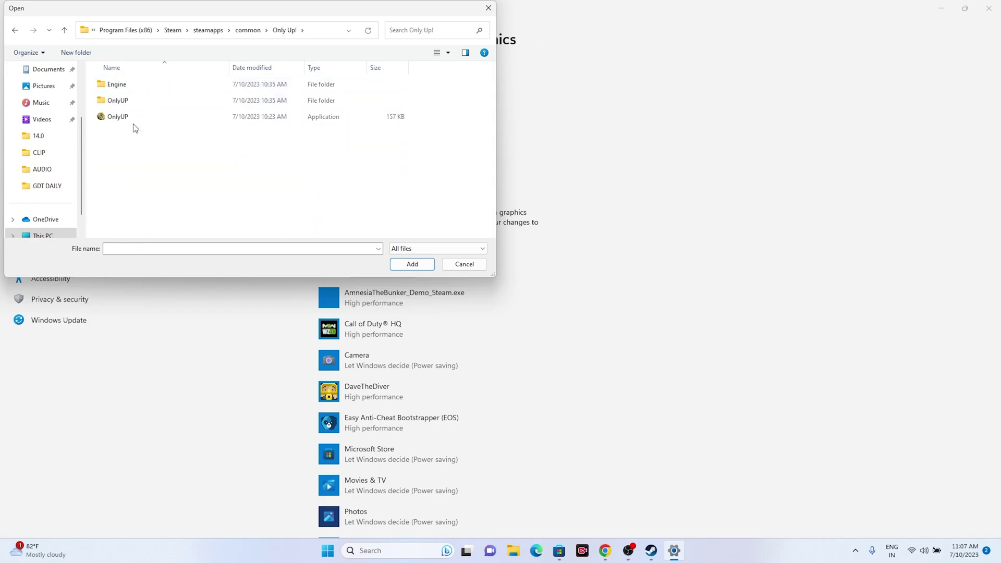
{"action": "left_click", "coordinate": [133, 118]}
{"action": "left_click", "coordinate": [412, 264]}
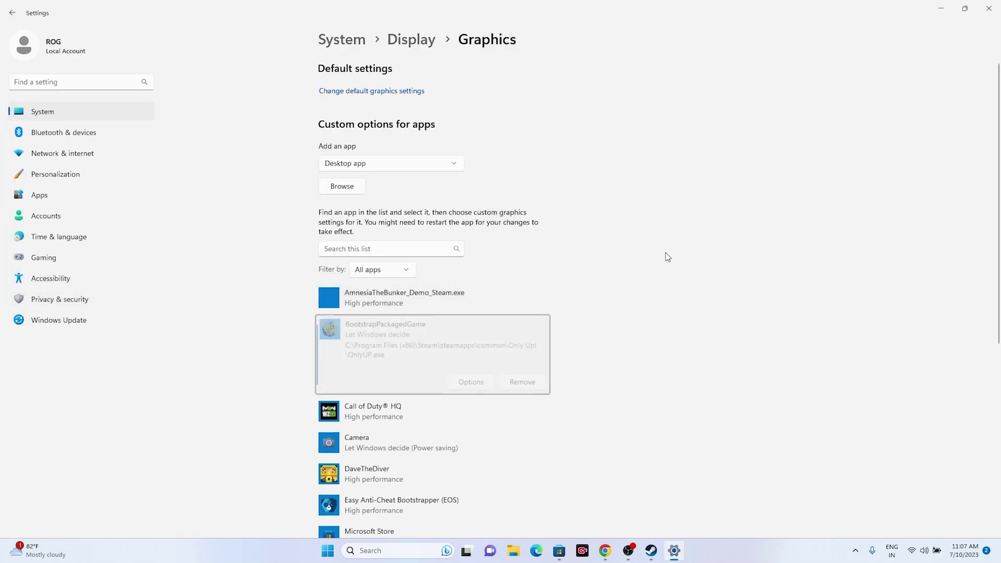
- Set the graphics preference of BootstrapPackagedGame to High performance and save it
{"action": "left_click", "coordinate": [462, 309]}
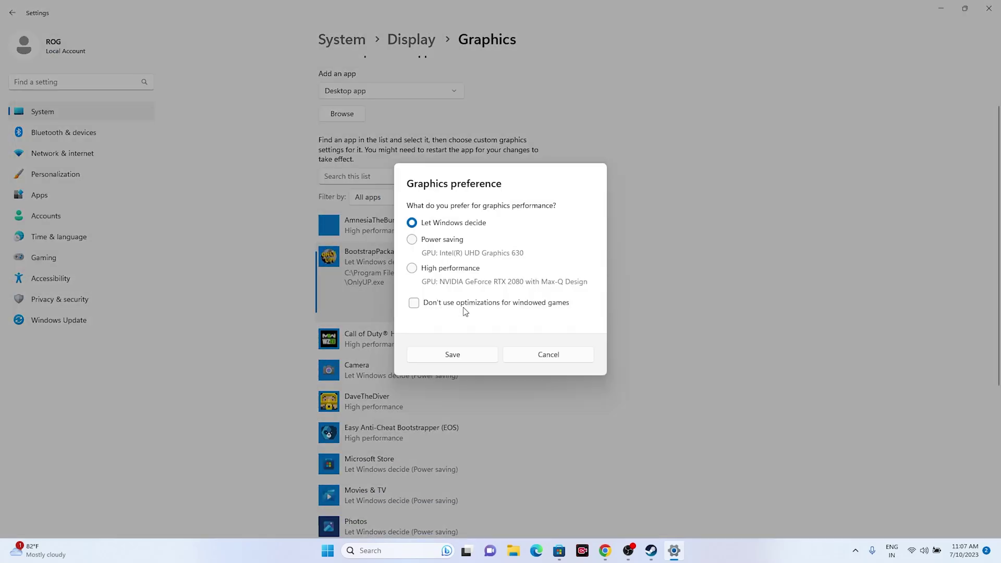
{"action": "left_click", "coordinate": [420, 271]}
{"action": "left_click", "coordinate": [452, 353]}
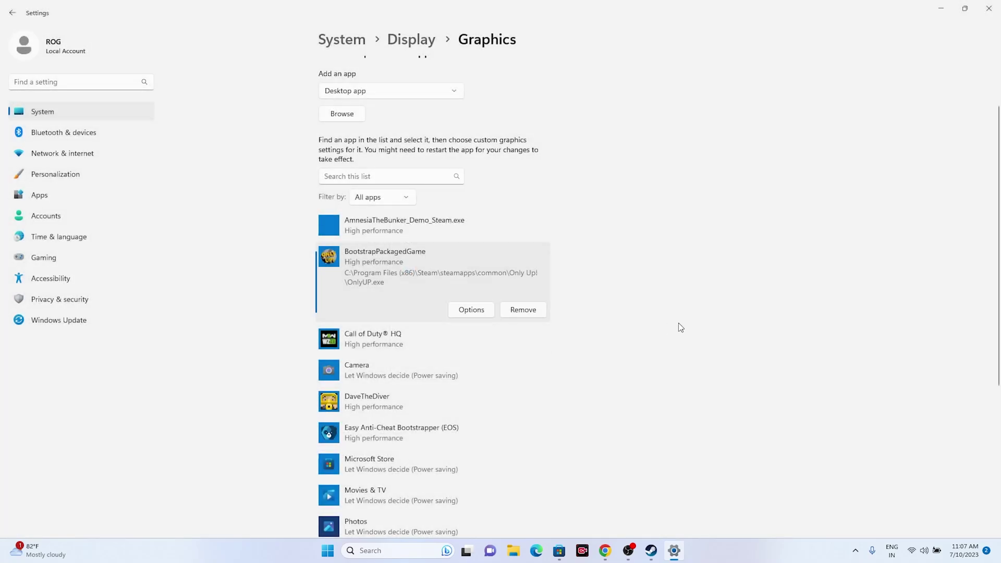
- Review the graphics preference options of BootstrapPackagedGame, cancel without changes, and close Settings
{"action": "scroll", "coordinate": [679, 324], "scroll_direction": "up", "scroll_amount": 2}
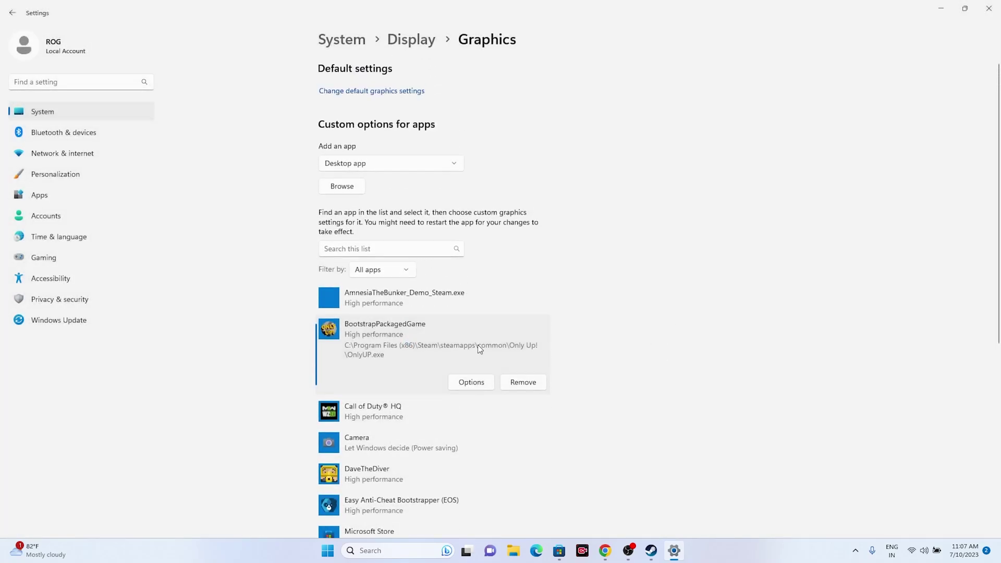
{"action": "left_click", "coordinate": [480, 381]}
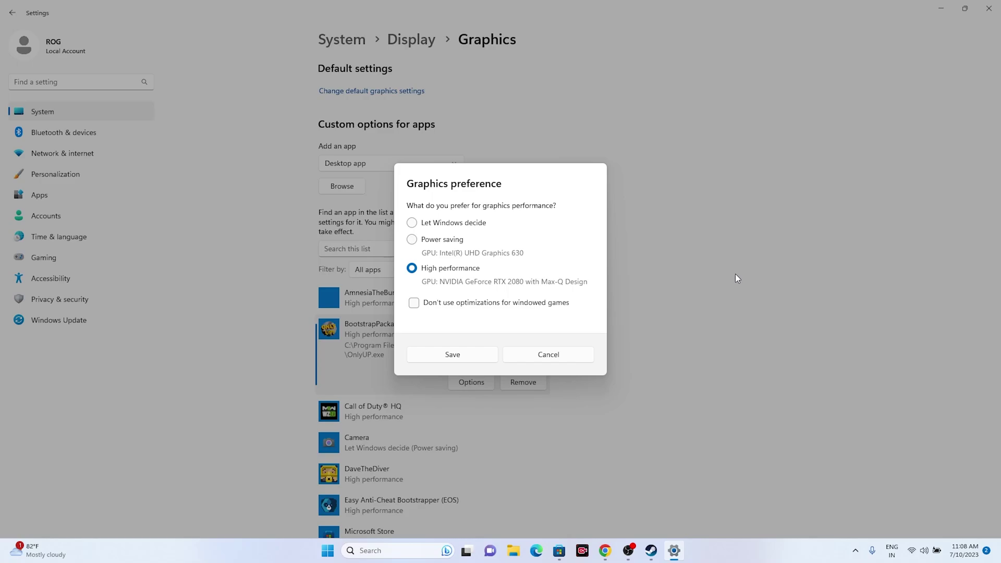
{"action": "left_click", "coordinate": [579, 357]}
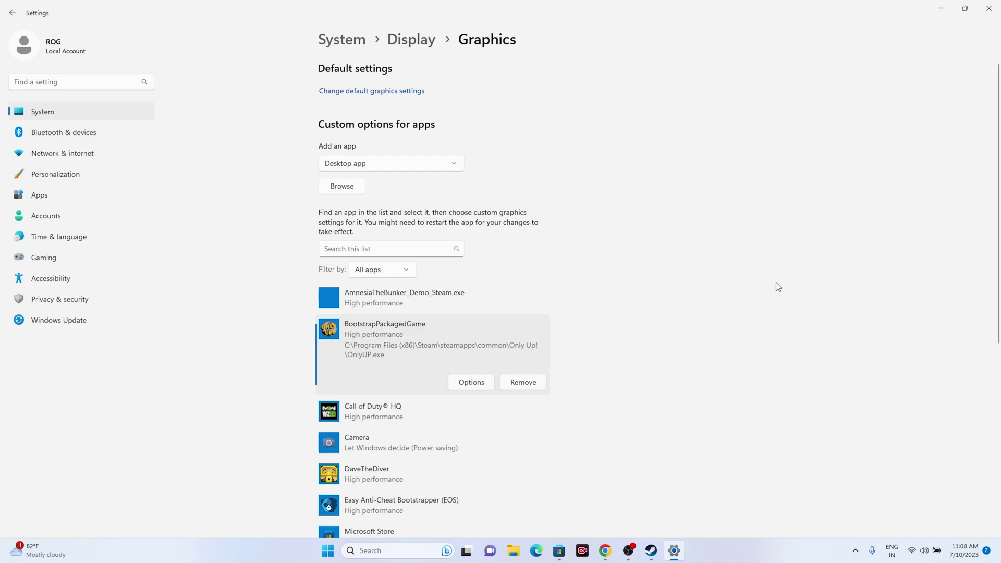
{"action": "left_click", "coordinate": [988, 8]}
{"action": "left_click", "coordinate": [658, 554]}
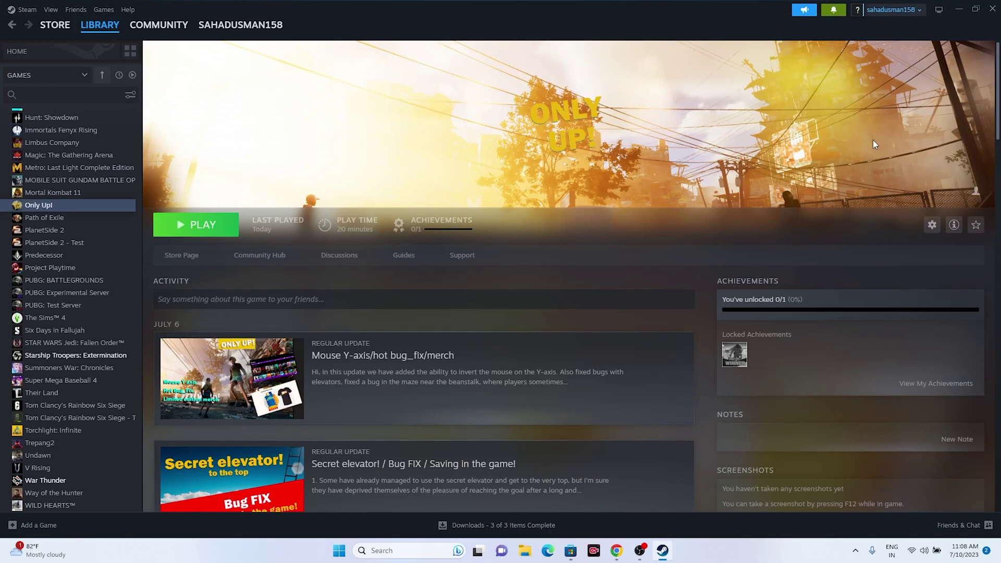
{"action": "left_click", "coordinate": [957, 10]}
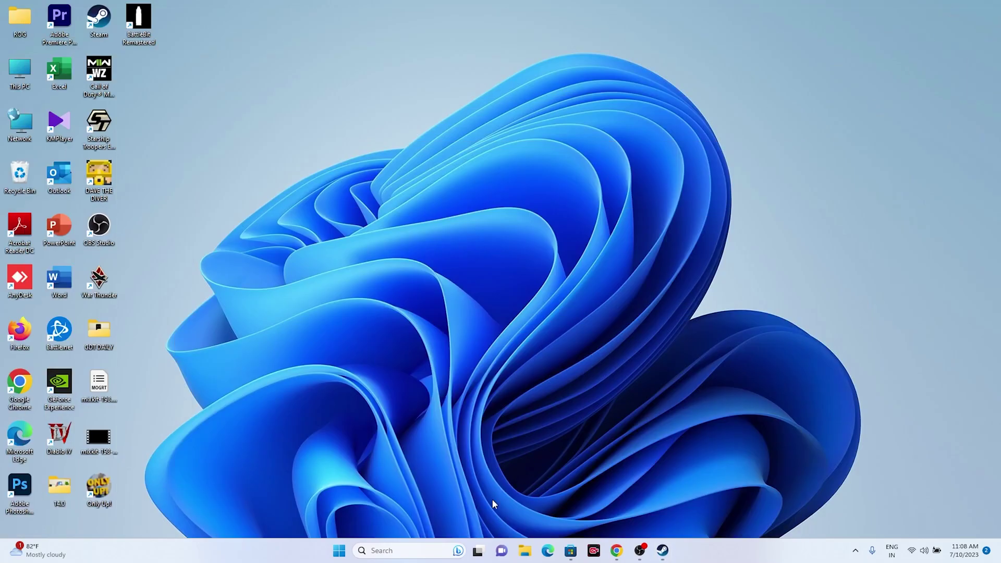
- Open the advanced system settings and bring up the Virtual Memory settings from the performance options
{"action": "left_click", "coordinate": [407, 548]}
{"action": "left_click", "coordinate": [451, 319]}
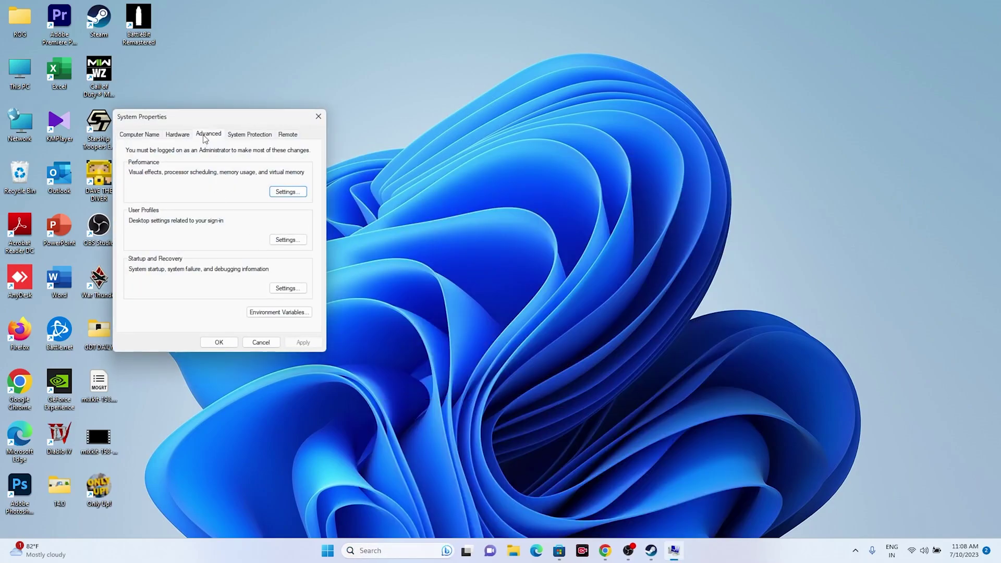
{"action": "left_click", "coordinate": [274, 193]}
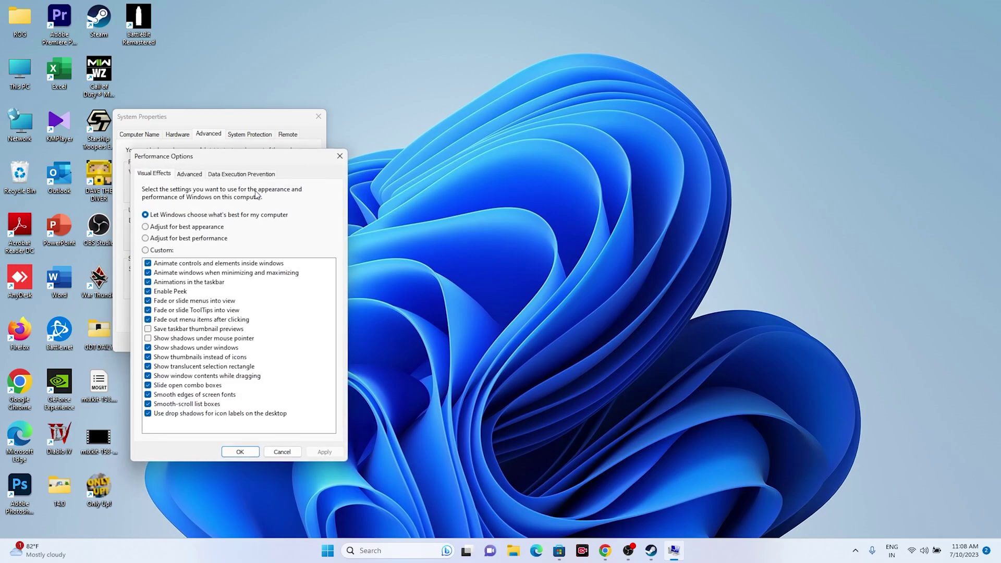
{"action": "left_click", "coordinate": [188, 175]}
{"action": "left_click", "coordinate": [303, 310]}
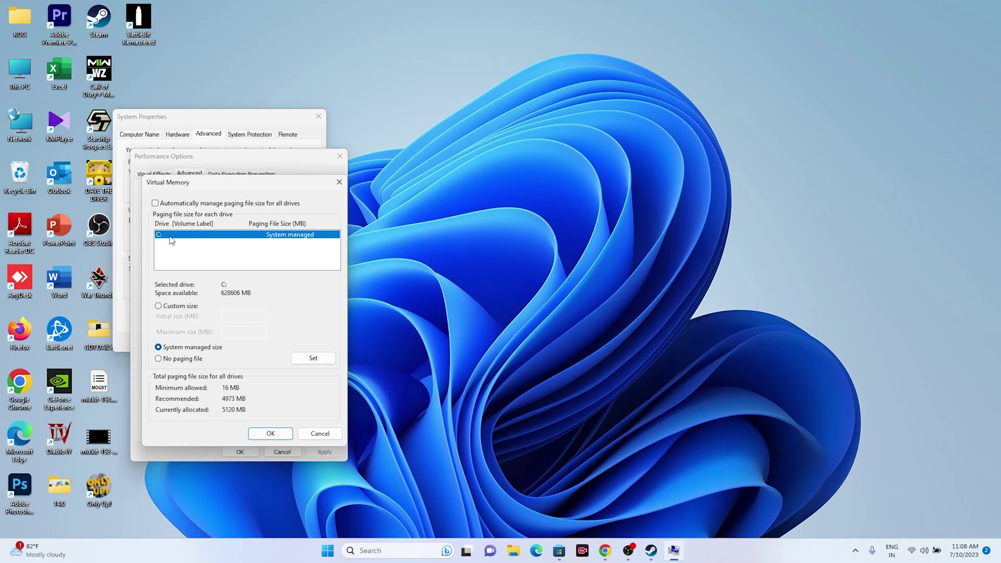
- Leave automatic paging file management off and choose a custom paging file size for drive C:
{"action": "left_click", "coordinate": [155, 203]}
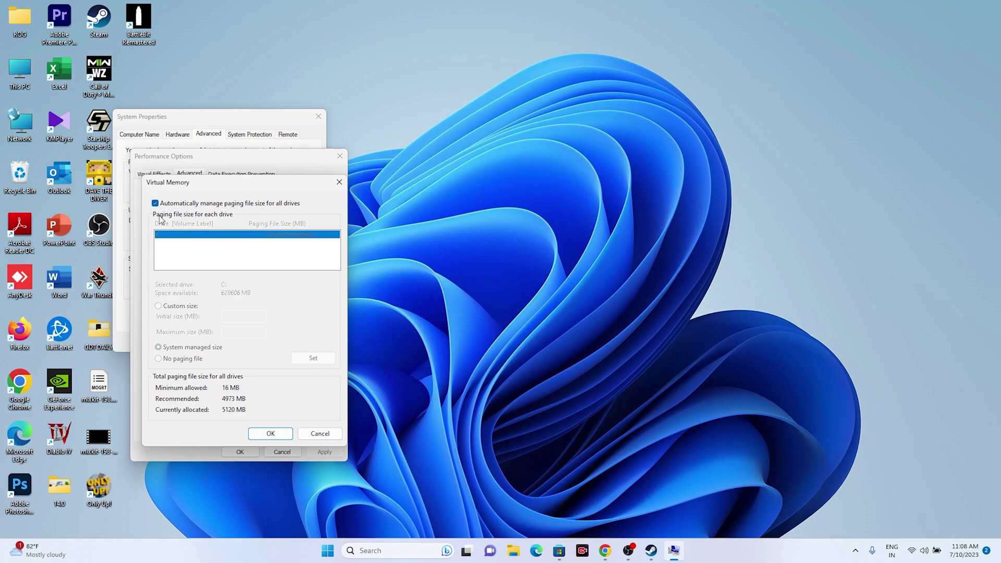
{"action": "left_click", "coordinate": [155, 204]}
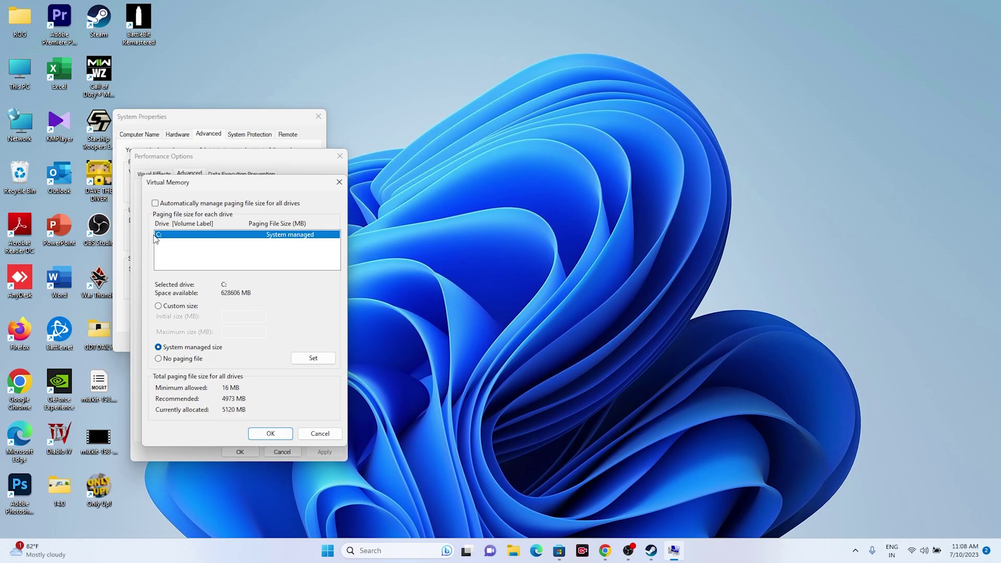
{"action": "left_click", "coordinate": [159, 306]}
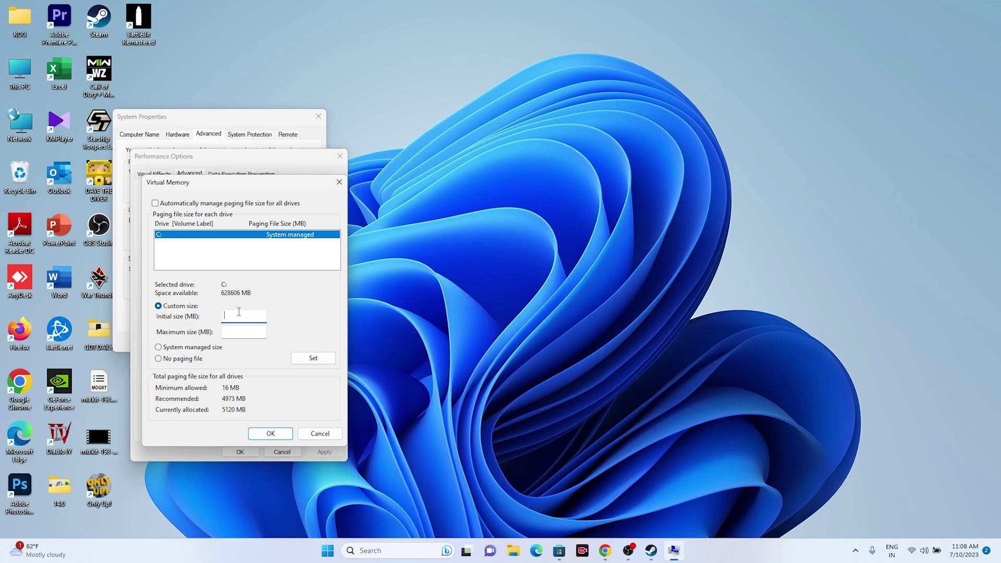
{"action": "left_click", "coordinate": [235, 334]}
- Open Calculator and multiply 32 by 1024 to convert the RAM size to megabytes
{"action": "left_click", "coordinate": [396, 551]}
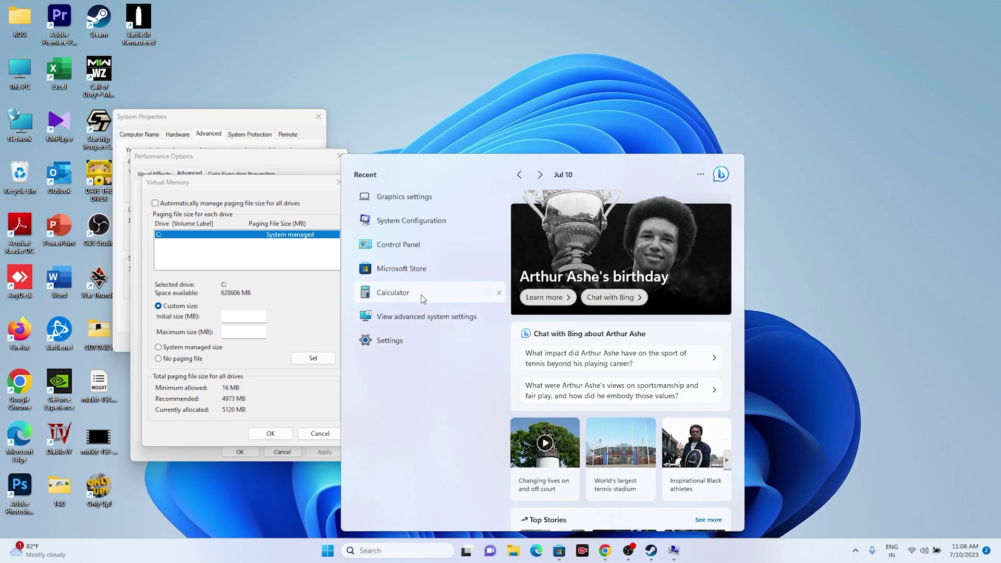
{"action": "left_click", "coordinate": [420, 294]}
{"action": "left_click", "coordinate": [655, 305]}
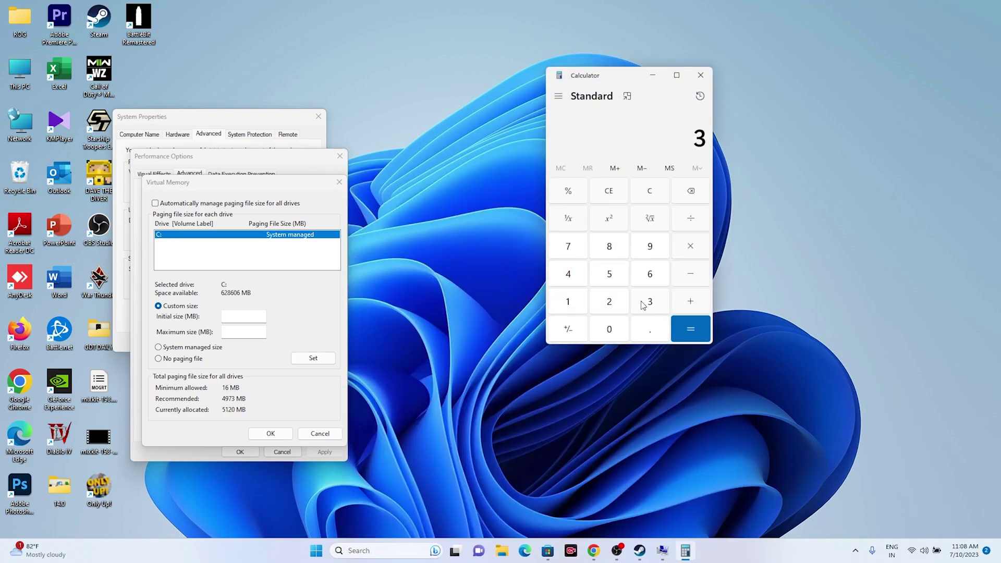
{"action": "left_click", "coordinate": [620, 306]}
{"action": "left_click_drag", "start_coordinate": [688, 139], "coordinate": [703, 138]}
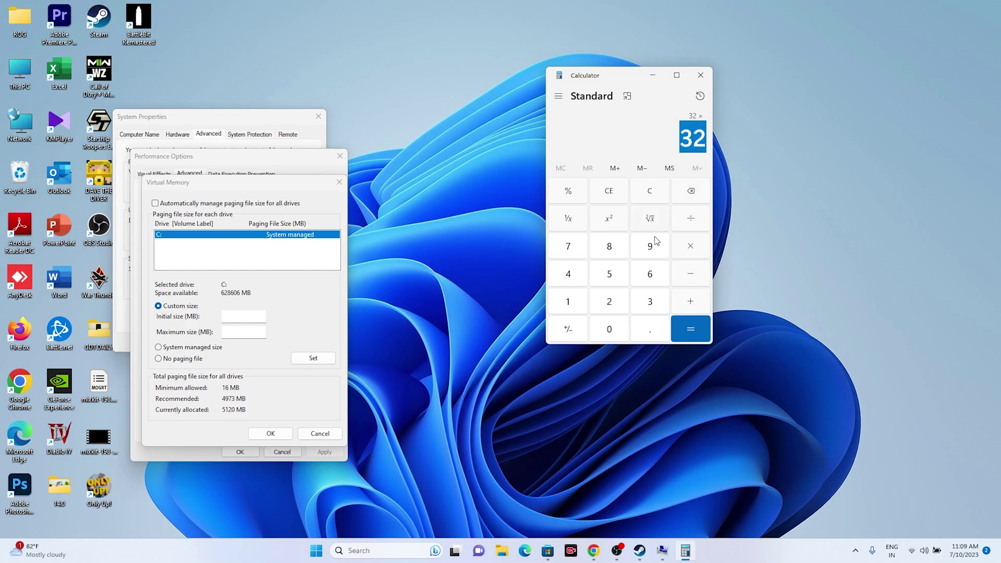
{"action": "left_click", "coordinate": [575, 304]}
{"action": "left_click", "coordinate": [604, 331]}
{"action": "left_click", "coordinate": [609, 309]}
{"action": "left_click", "coordinate": [573, 276]}
{"action": "left_click", "coordinate": [677, 326]}
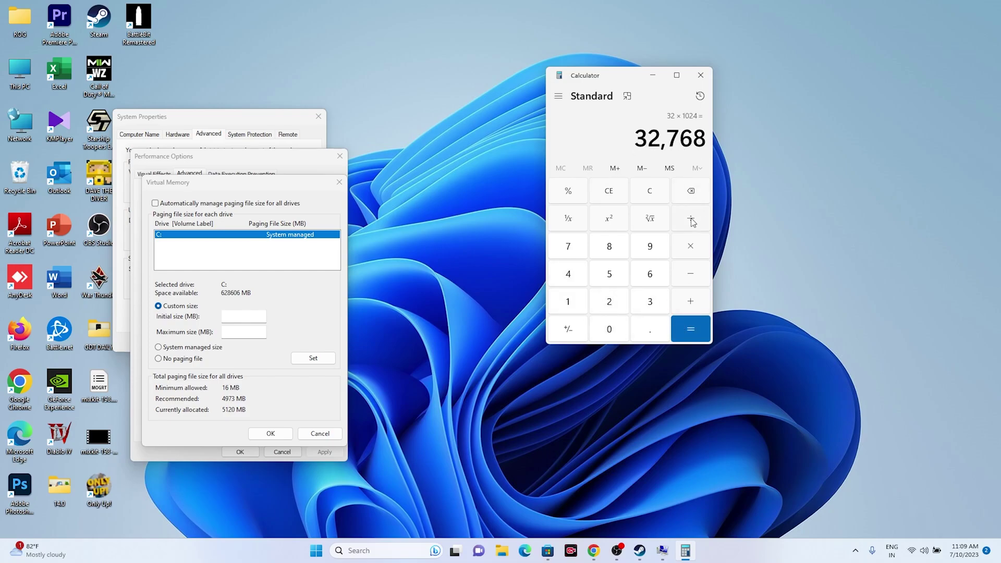
- Multiply the calculated RAM size in megabytes by 1.5
{"action": "left_click", "coordinate": [690, 247]}
{"action": "left_click", "coordinate": [572, 305]}
{"action": "left_click", "coordinate": [639, 330]}
{"action": "left_click", "coordinate": [608, 274]}
{"action": "left_click", "coordinate": [697, 328]}
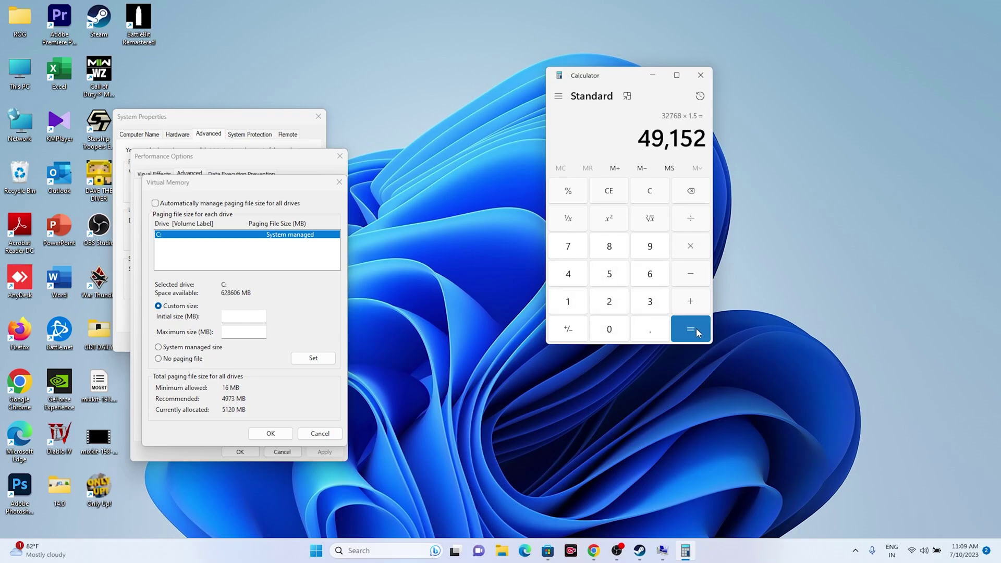
- Copy the calculated value 49,152 into the paging file's initial size in MB
{"action": "left_click_drag", "start_coordinate": [637, 138], "coordinate": [707, 142]}
{"action": "right_click", "coordinate": [692, 140]}
{"action": "left_click", "coordinate": [709, 149]}
{"action": "right_click", "coordinate": [241, 316]}
{"action": "left_click", "coordinate": [249, 363]}
{"action": "left_click", "coordinate": [228, 329]}
- Clear the calculator, compute 32 × 1024, and multiply the result by 3
{"action": "left_click", "coordinate": [662, 198]}
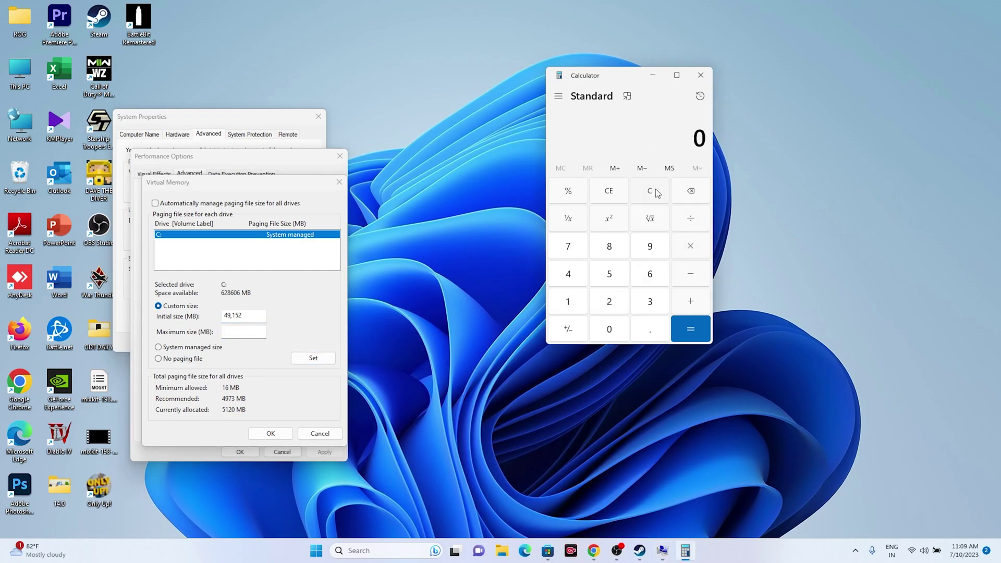
{"action": "left_click", "coordinate": [646, 306]}
{"action": "left_click", "coordinate": [619, 303]}
{"action": "left_click", "coordinate": [687, 249]}
{"action": "left_click", "coordinate": [576, 305]}
{"action": "left_click", "coordinate": [609, 328]}
{"action": "left_click", "coordinate": [607, 305]}
{"action": "left_click", "coordinate": [581, 275]}
{"action": "left_click", "coordinate": [681, 330]}
{"action": "left_click", "coordinate": [687, 247]}
{"action": "left_click", "coordinate": [649, 302]}
{"action": "left_click", "coordinate": [682, 326]}
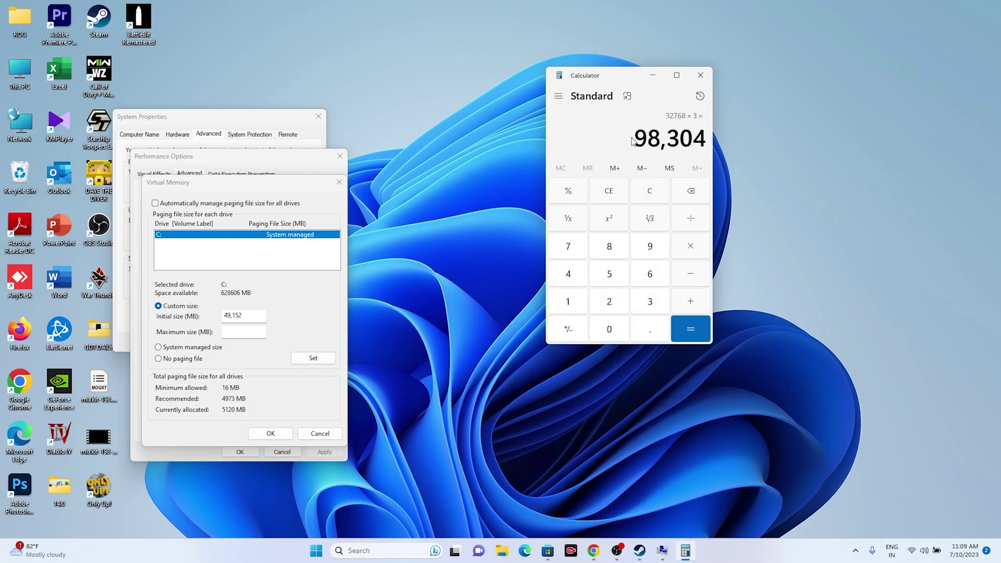
- Copy the calculated value 98,304 into the paging file's maximum size in MB
{"action": "left_click_drag", "start_coordinate": [636, 136], "coordinate": [702, 142]}
{"action": "right_click", "coordinate": [696, 144]}
{"action": "left_click", "coordinate": [719, 158]}
{"action": "right_click", "coordinate": [233, 333]}
{"action": "left_click", "coordinate": [280, 379]}
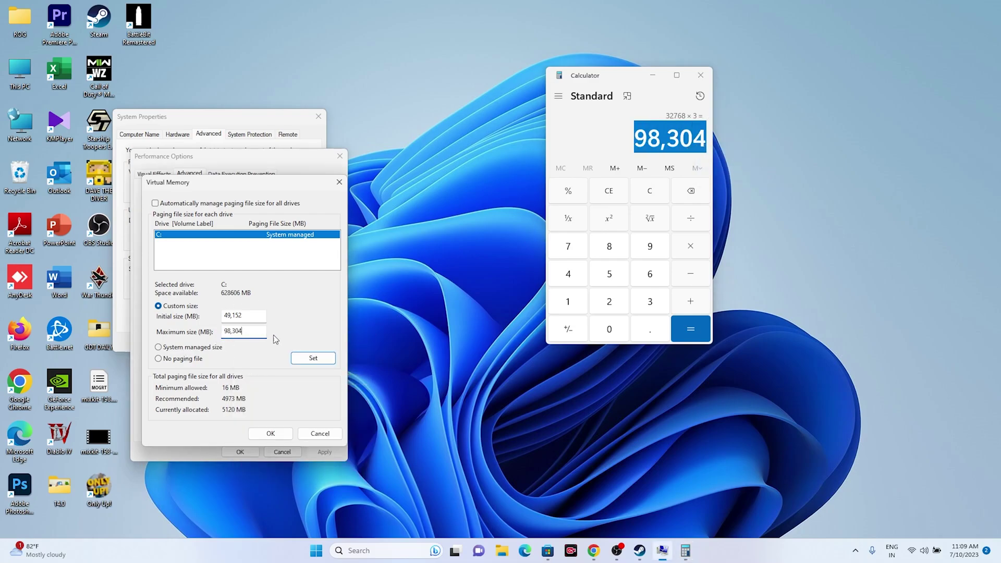
- Cancel the virtual memory and performance changes, and close System Properties and Calculator
{"action": "left_click", "coordinate": [325, 432]}
{"action": "left_click", "coordinate": [281, 452]}
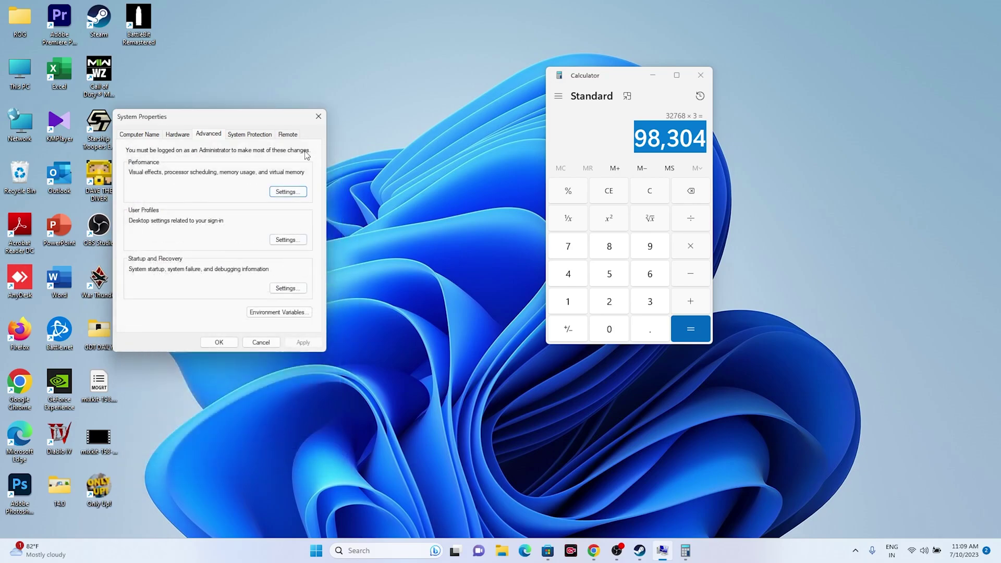
{"action": "left_click", "coordinate": [318, 116]}
{"action": "left_click", "coordinate": [701, 75]}
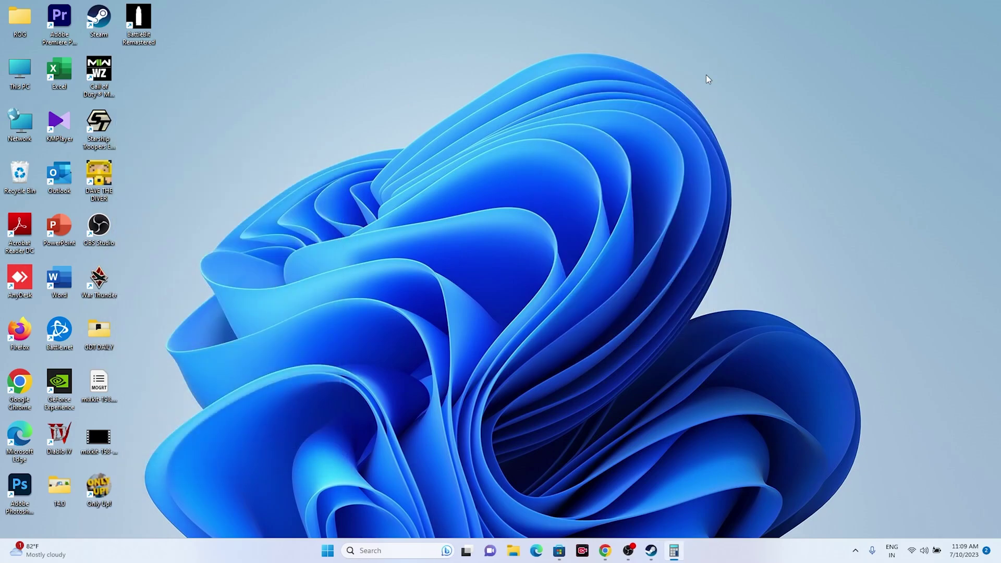
- Switch to Chrome, show the official GeForce Drivers page, and decline its push notifications
{"action": "left_click", "coordinate": [661, 550]}
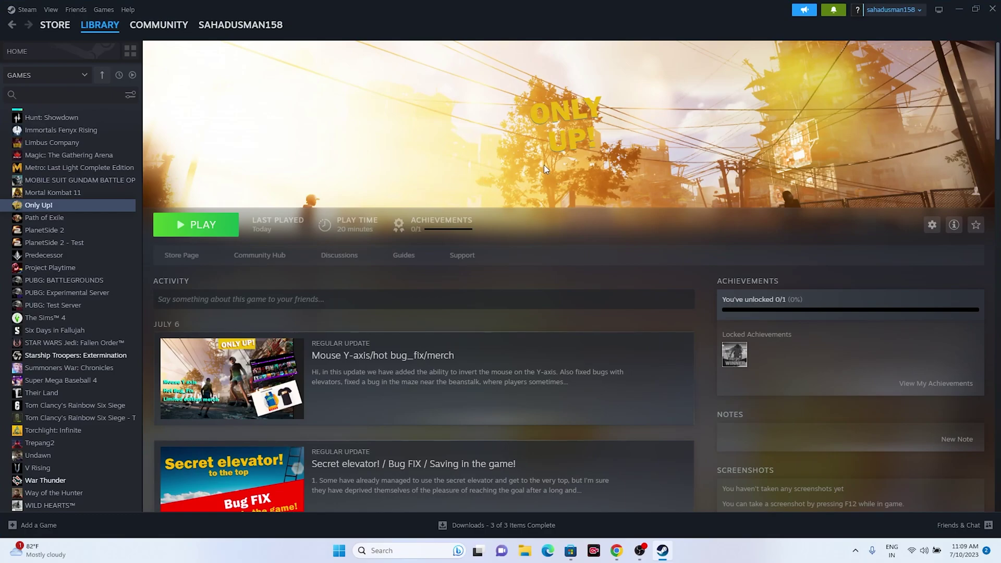
{"action": "left_click", "coordinate": [957, 10]}
{"action": "left_click", "coordinate": [617, 551]}
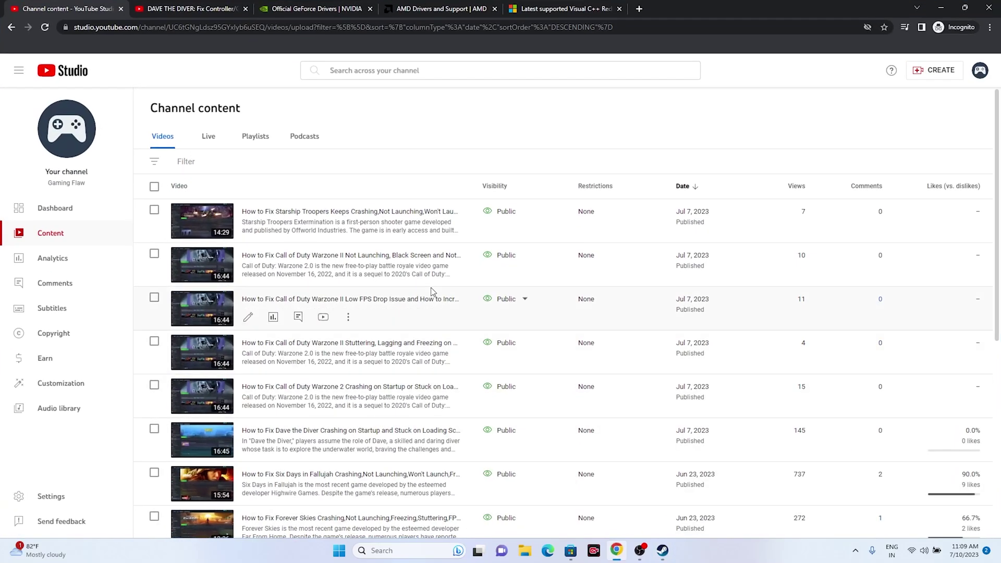
{"action": "left_click", "coordinate": [313, 8]}
{"action": "left_click", "coordinate": [459, 9]}
{"action": "left_click", "coordinate": [308, 8]}
{"action": "left_click", "coordinate": [534, 124]}
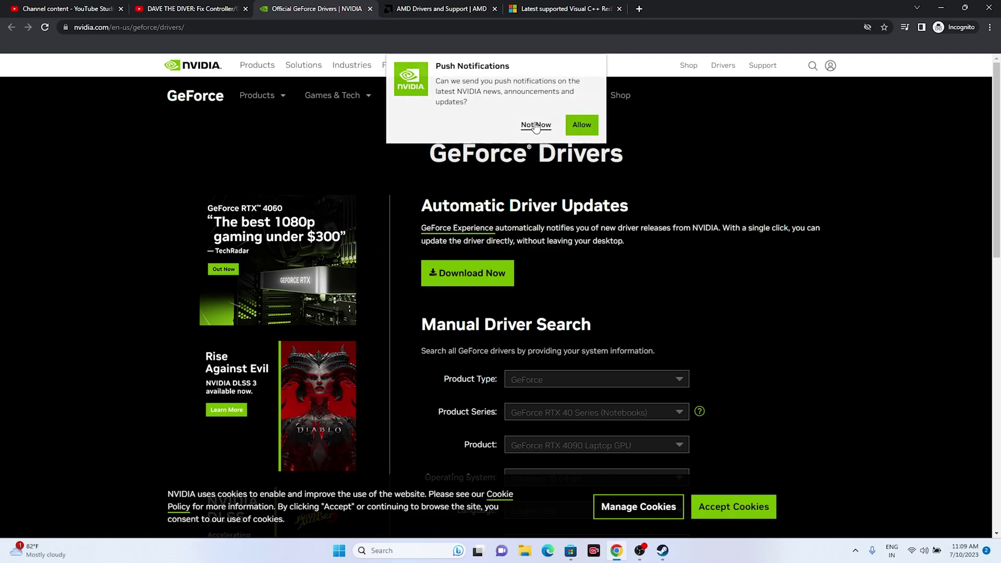
- Set the manual driver search to product type GeForce and product series GeForce RTX 40 Series
{"action": "scroll", "coordinate": [915, 217], "scroll_direction": "down", "scroll_amount": 2}
{"action": "scroll", "coordinate": [937, 222], "scroll_direction": "down", "scroll_amount": 1}
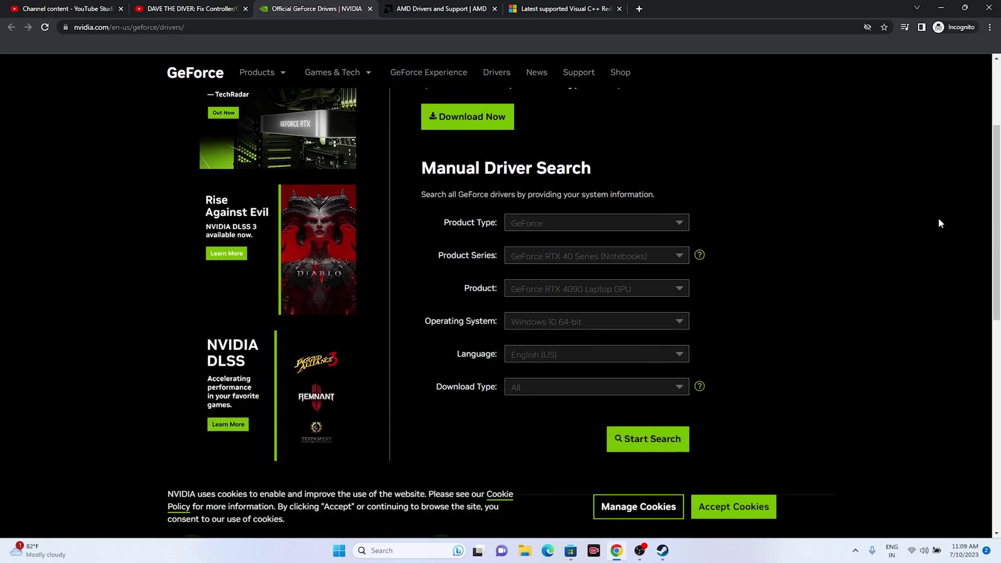
{"action": "left_click", "coordinate": [526, 224]}
{"action": "left_click", "coordinate": [523, 256]}
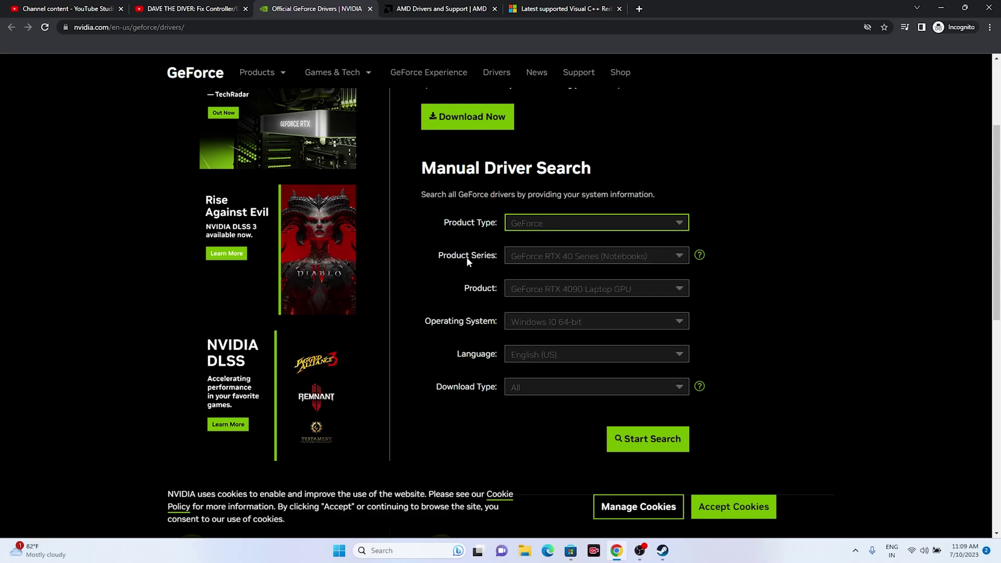
{"action": "left_click", "coordinate": [547, 256]}
{"action": "left_click", "coordinate": [551, 288]}
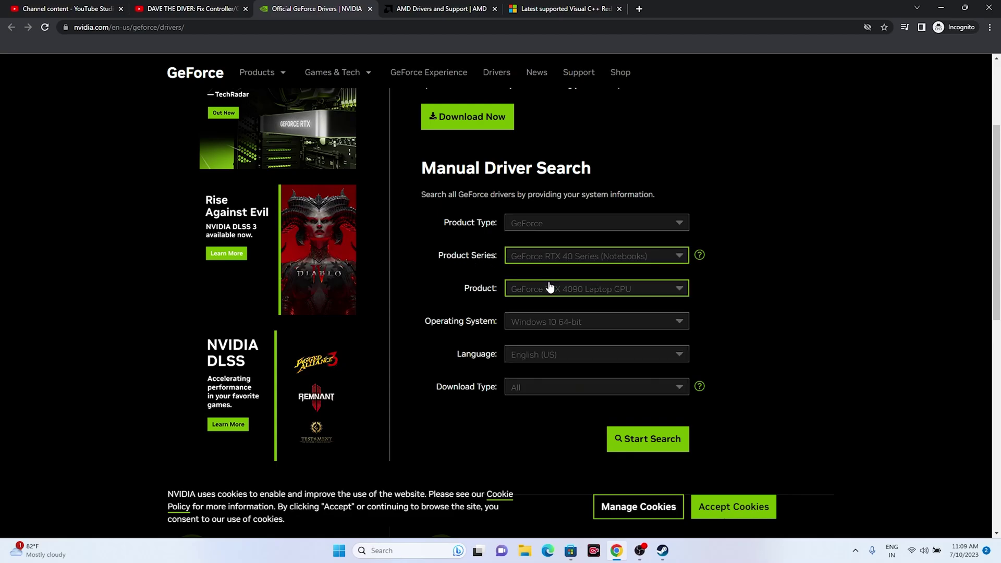
{"action": "left_click", "coordinate": [547, 256]}
{"action": "left_click", "coordinate": [551, 289]}
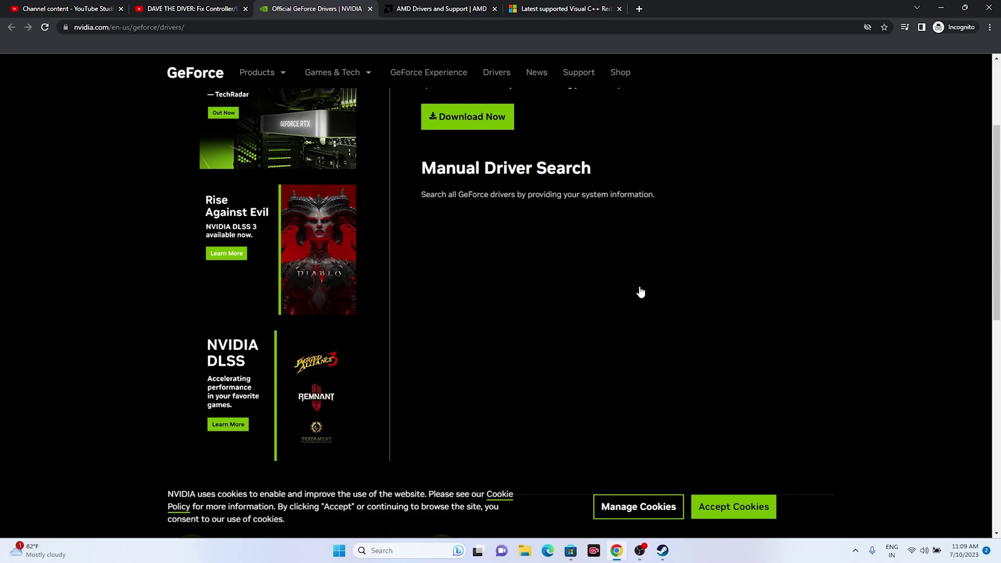
- Set the operating system to Windows 11 and start the NVIDIA driver search
{"action": "scroll", "coordinate": [849, 227], "scroll_direction": "down", "scroll_amount": 1}
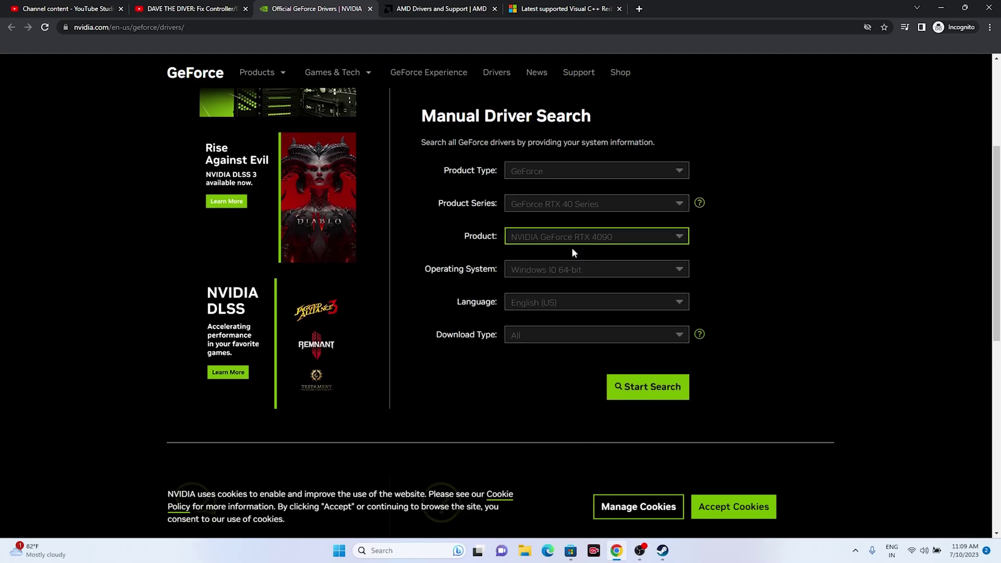
{"action": "left_click", "coordinate": [521, 273]}
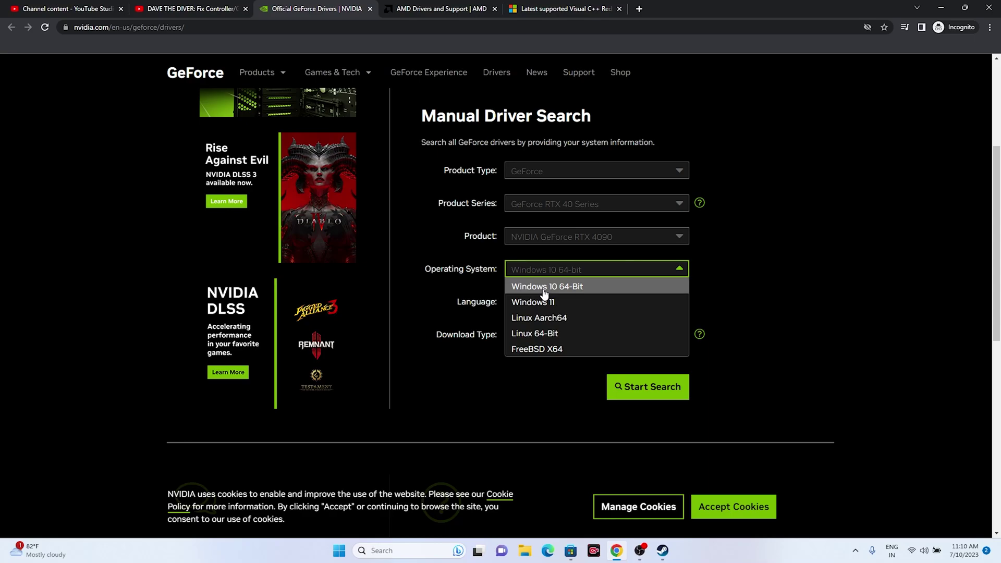
{"action": "left_click", "coordinate": [544, 303]}
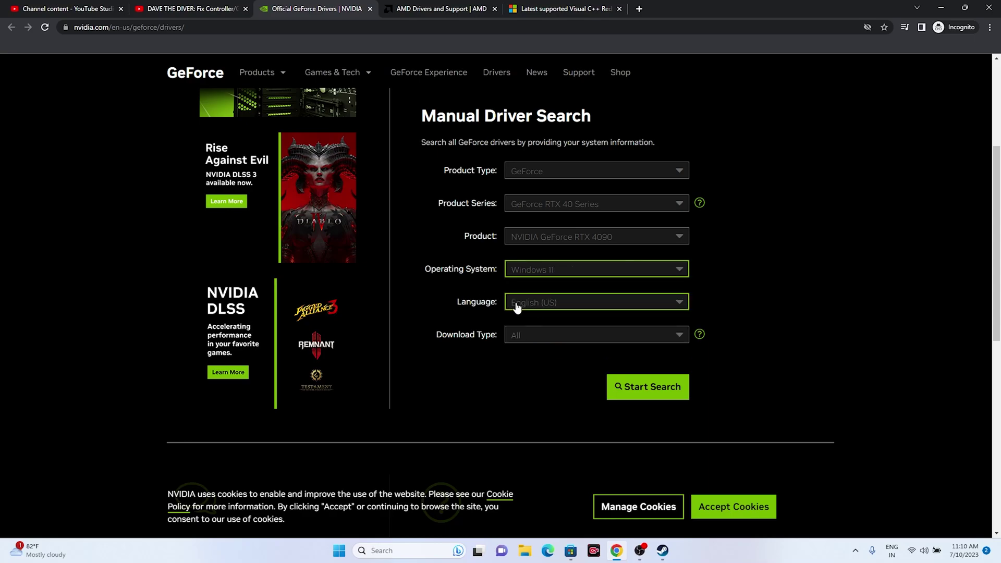
{"action": "left_click", "coordinate": [641, 385]}
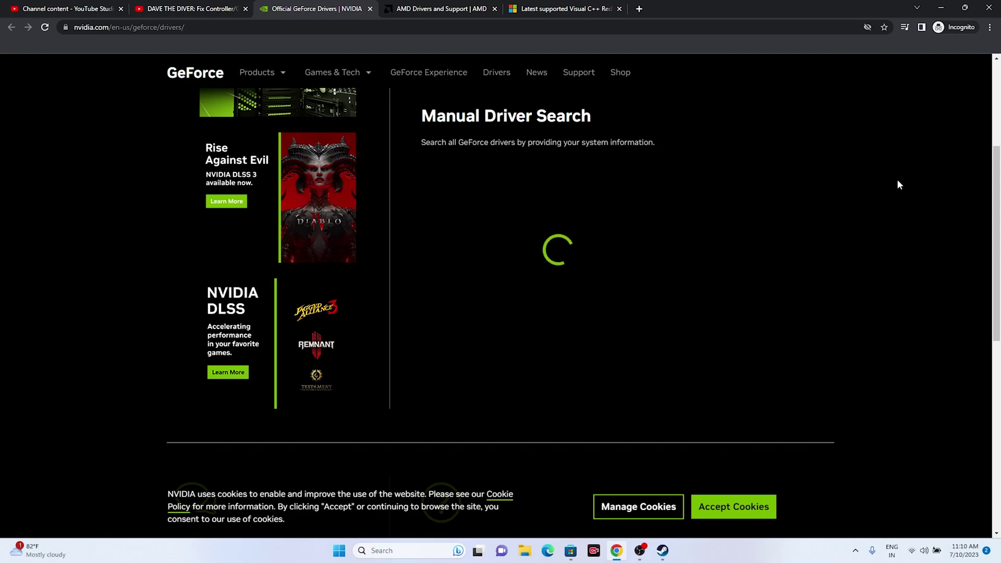
- Review the driver results and highlight the version number of the newest GeForce Game Ready Driver
{"action": "scroll", "coordinate": [897, 184], "scroll_direction": "up", "scroll_amount": 2}
{"action": "scroll", "coordinate": [896, 179], "scroll_direction": "down", "scroll_amount": 7}
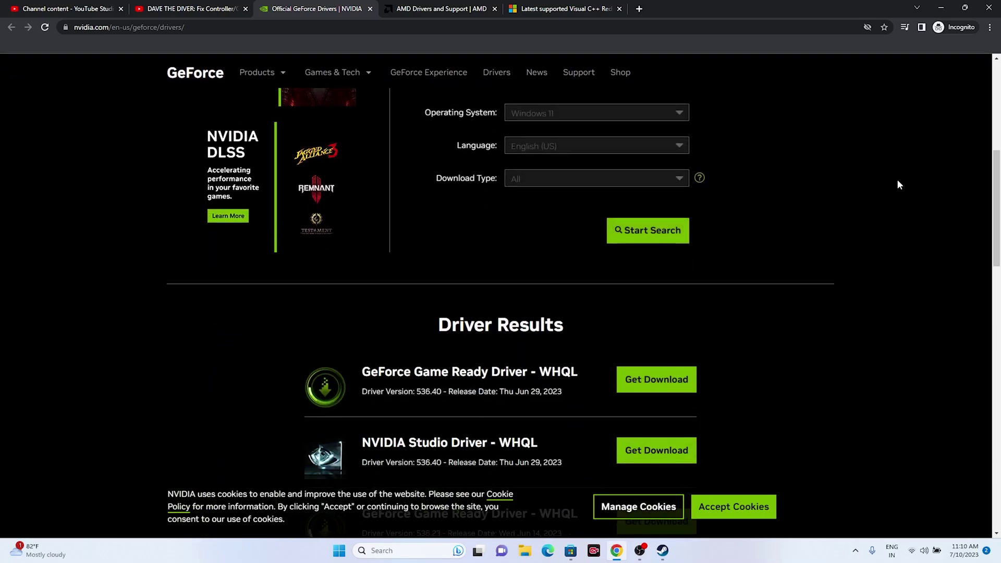
{"action": "left_click_drag", "start_coordinate": [418, 288], "coordinate": [434, 289]}
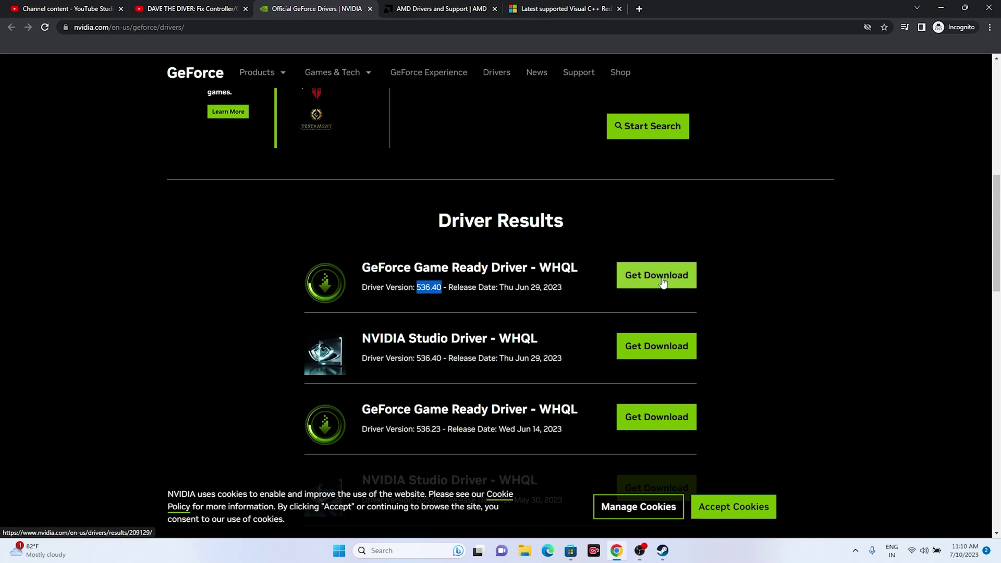
- On AMD Drivers and Support, select the Radeon RX 7000 Series, RX 7600 Series, and RX 7600, and submit the selection
{"action": "left_click", "coordinate": [441, 9]}
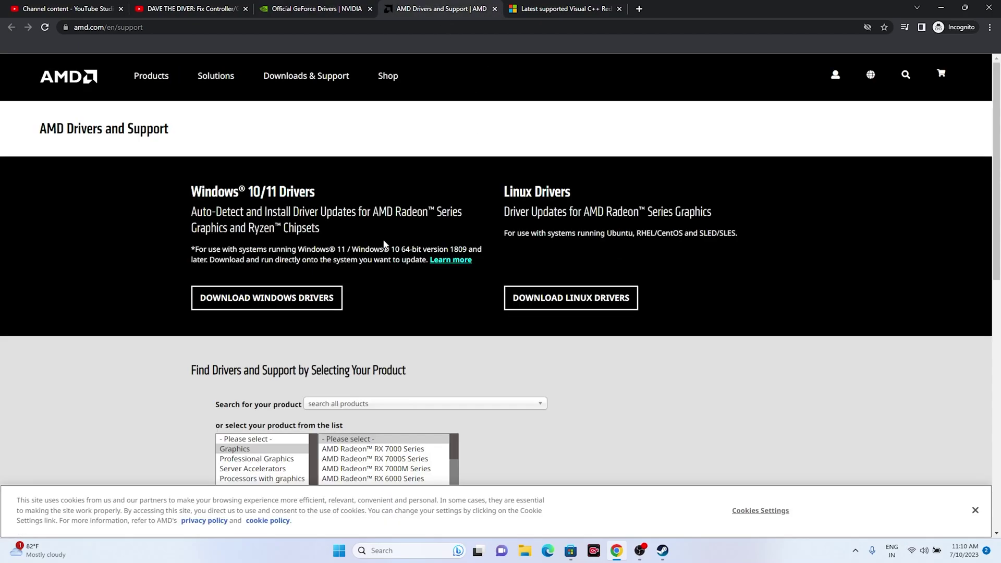
{"action": "scroll", "coordinate": [272, 282], "scroll_direction": "down", "scroll_amount": 3}
{"action": "left_click", "coordinate": [339, 295]}
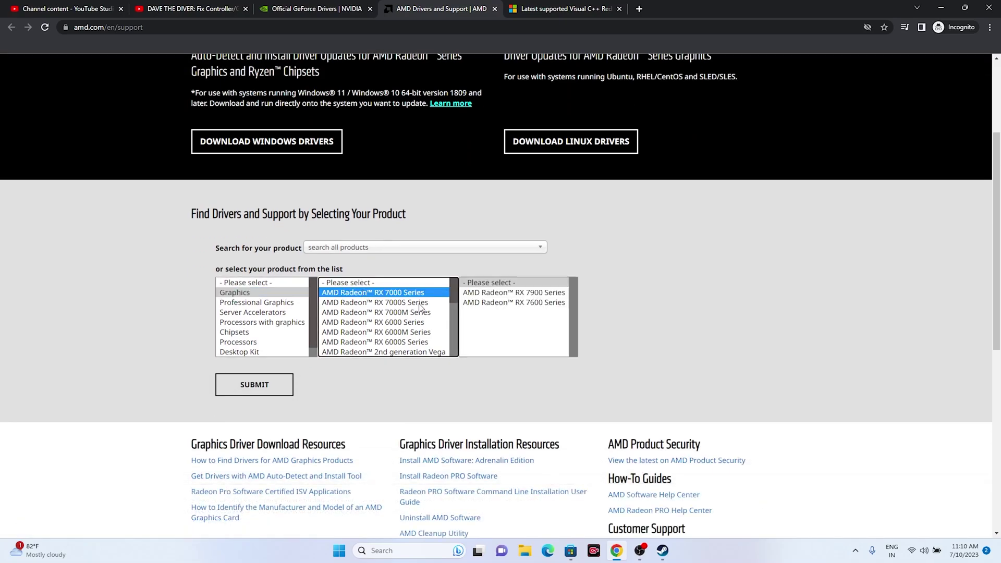
{"action": "left_click", "coordinate": [533, 303]}
{"action": "left_click", "coordinate": [622, 292]}
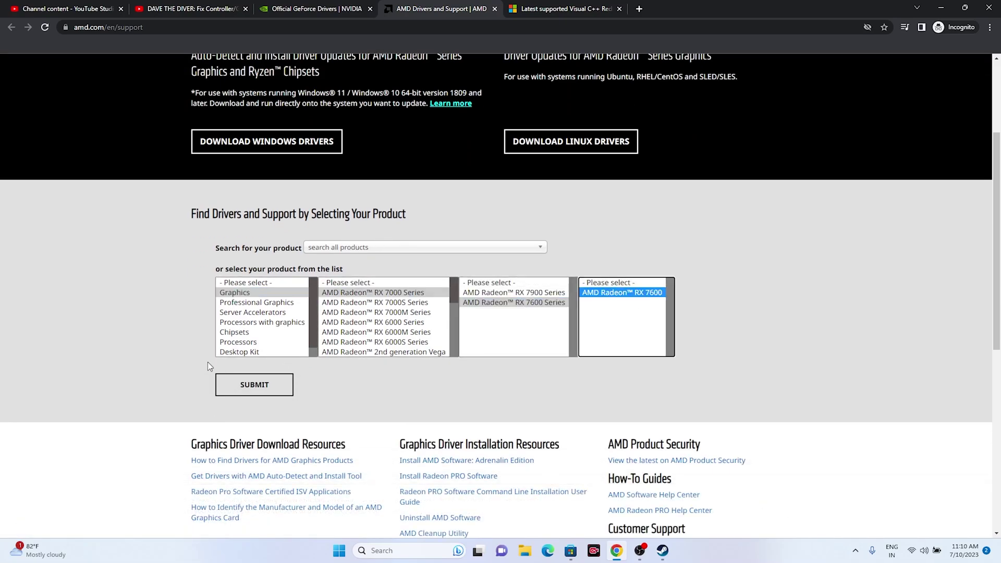
{"action": "left_click", "coordinate": [238, 386]}
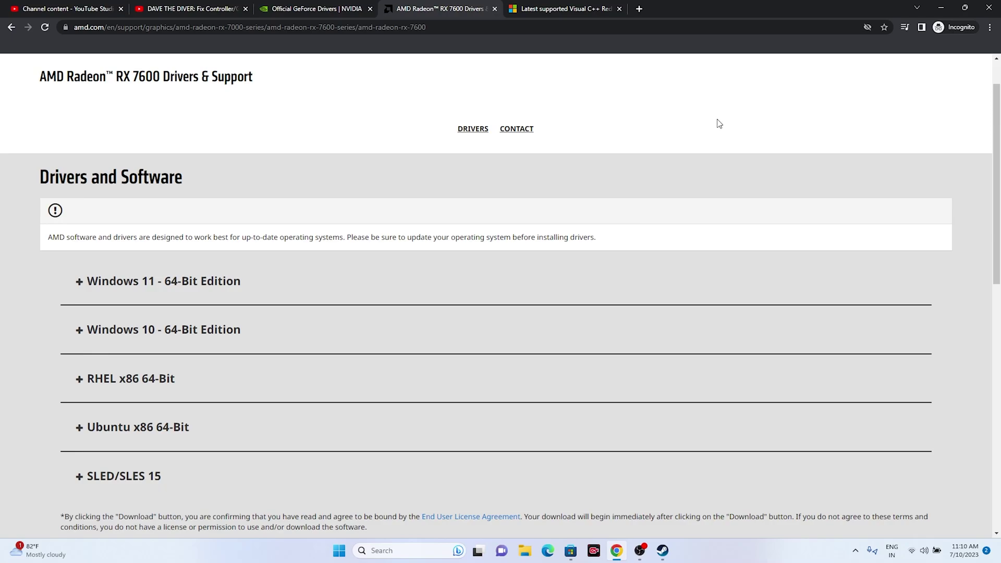
- Review the Visual Studio 2015, 2017, 2019, and 2022 redistributable download links on Microsoft's Visual C++ page, and minimize the browser
{"action": "left_click", "coordinate": [562, 8]}
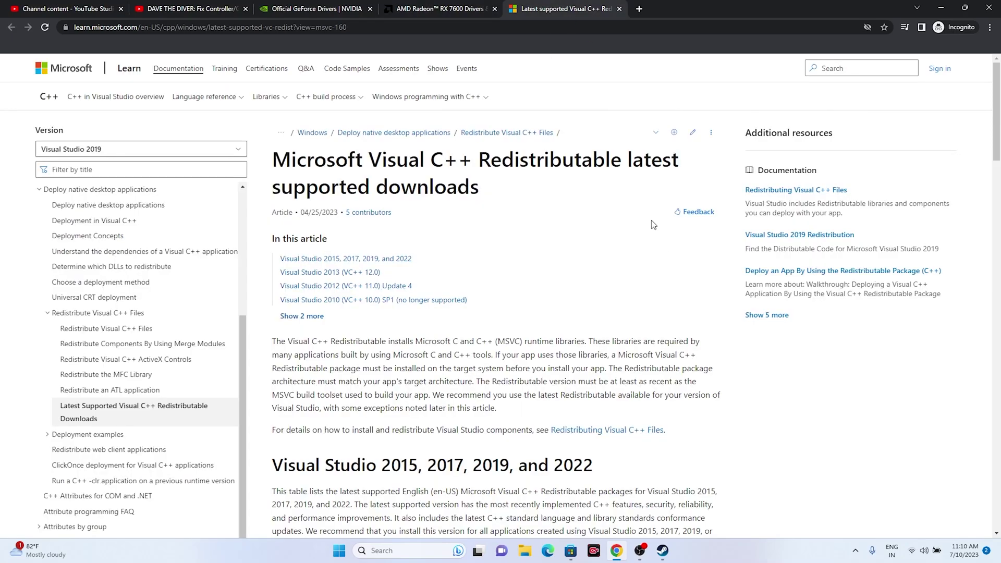
{"action": "scroll", "coordinate": [654, 221], "scroll_direction": "down", "scroll_amount": 4}
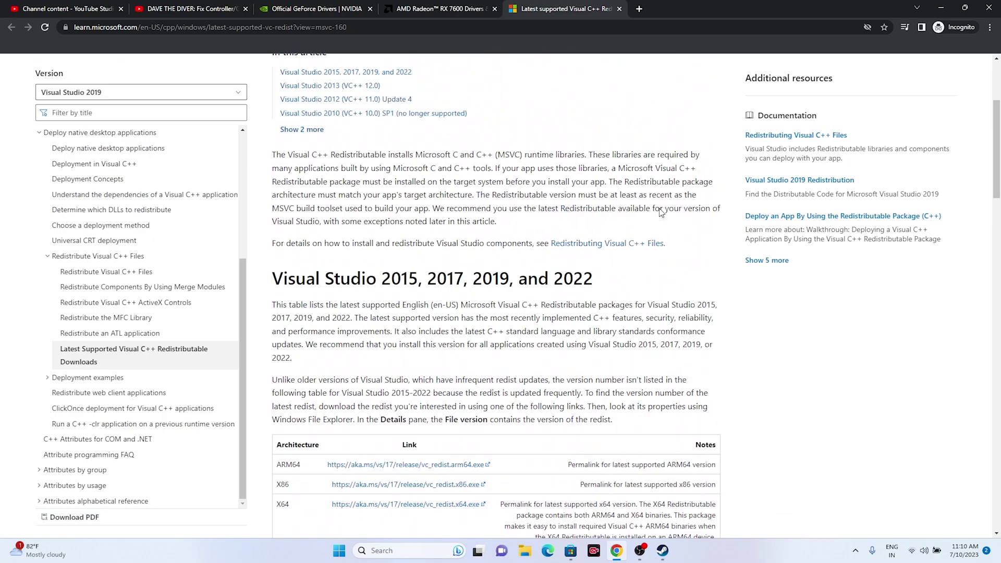
{"action": "scroll", "coordinate": [660, 212], "scroll_direction": "up", "scroll_amount": 4}
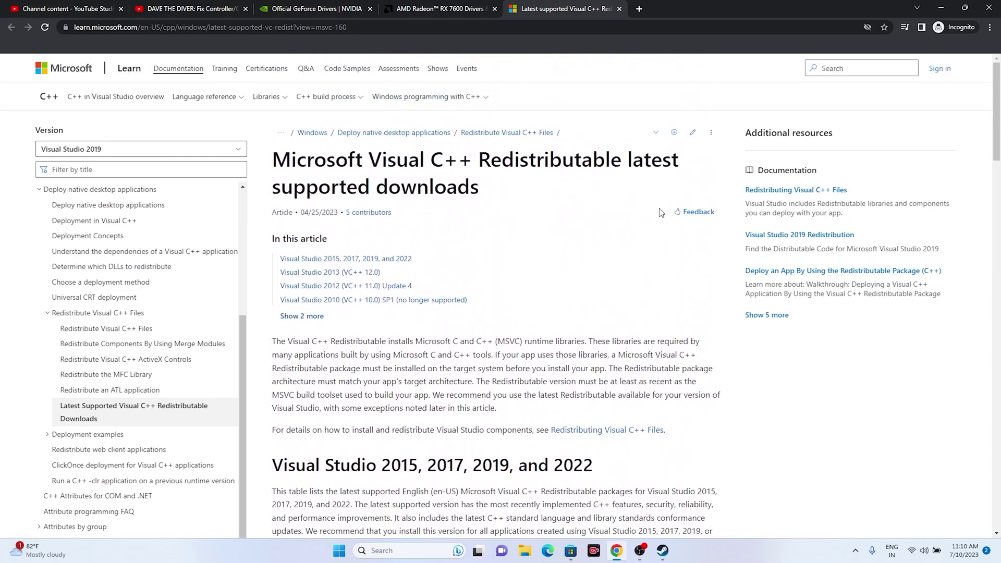
{"action": "scroll", "coordinate": [661, 212], "scroll_direction": "down", "scroll_amount": 6}
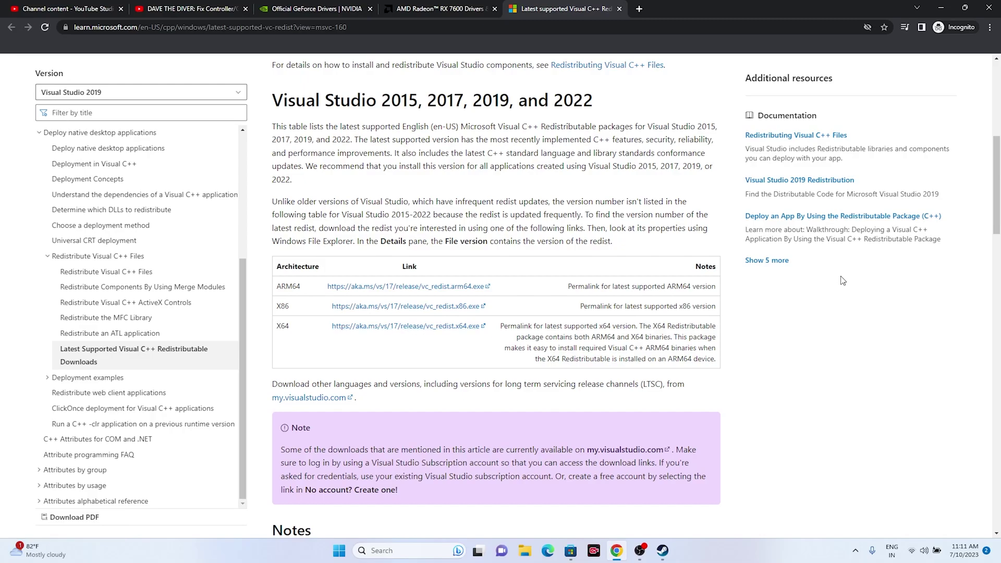
{"action": "left_click", "coordinate": [941, 8]}
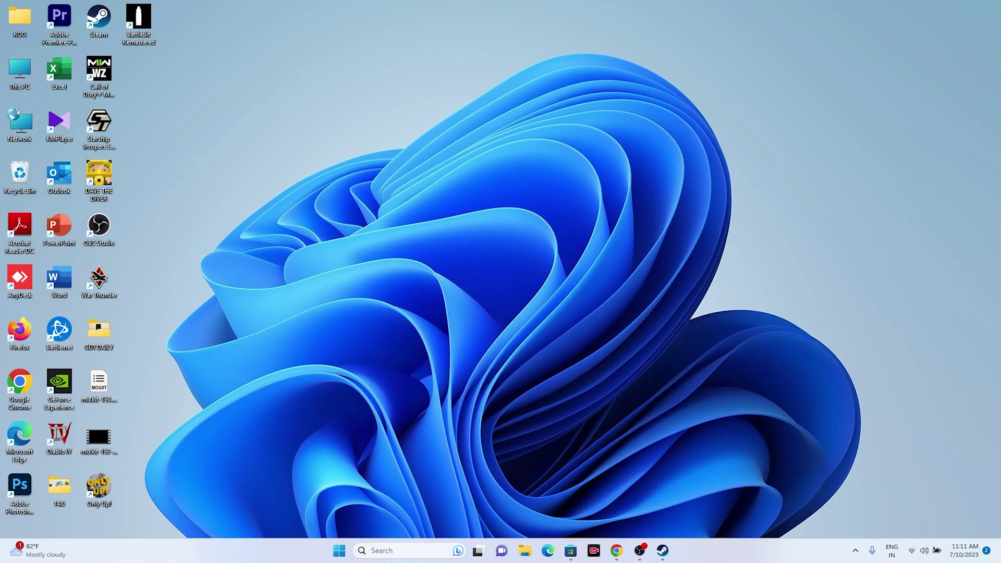
- Open Windows Settings, view the Windows Update page for available updates, and close Settings
{"action": "left_click", "coordinate": [395, 550]}
{"action": "left_click", "coordinate": [405, 340]}
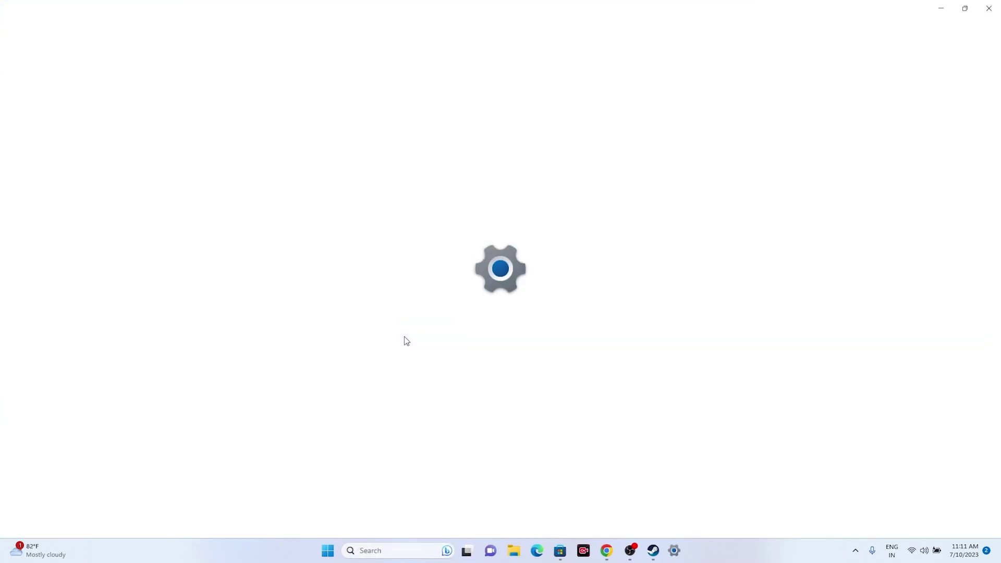
{"action": "left_click", "coordinate": [105, 323]}
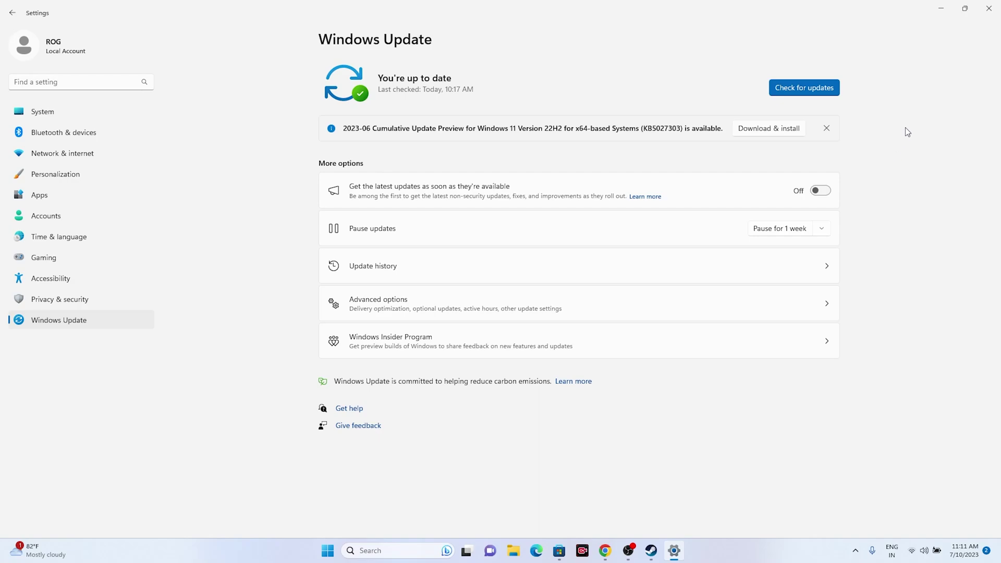
{"action": "left_click", "coordinate": [989, 8]}
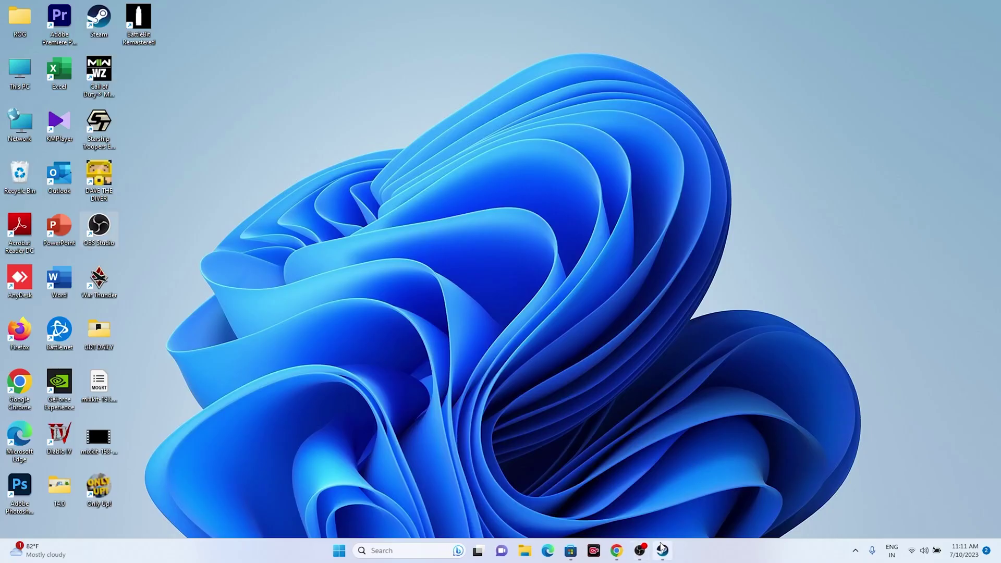
- Switch to Steam, view the management options for Only Up! in the library, and minimize Steam
{"action": "left_click", "coordinate": [660, 548]}
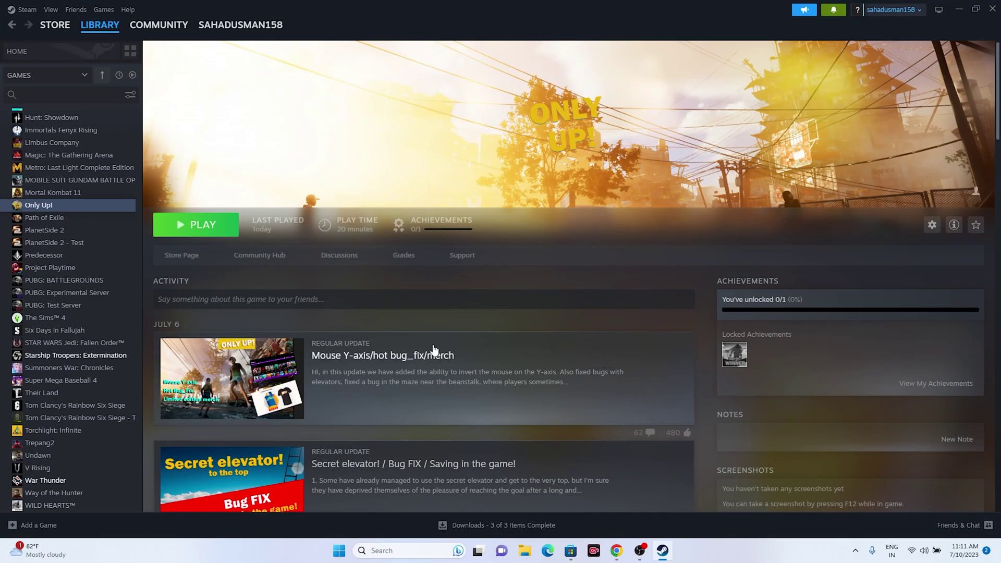
{"action": "right_click", "coordinate": [64, 211]}
{"action": "mouse_move", "coordinate": [96, 276]}
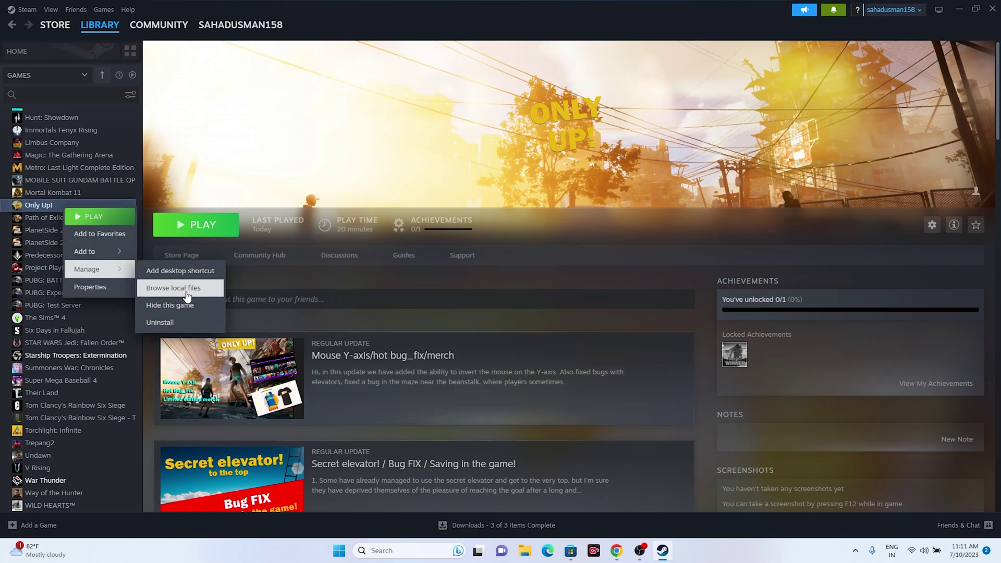
{"action": "left_click", "coordinate": [574, 271]}
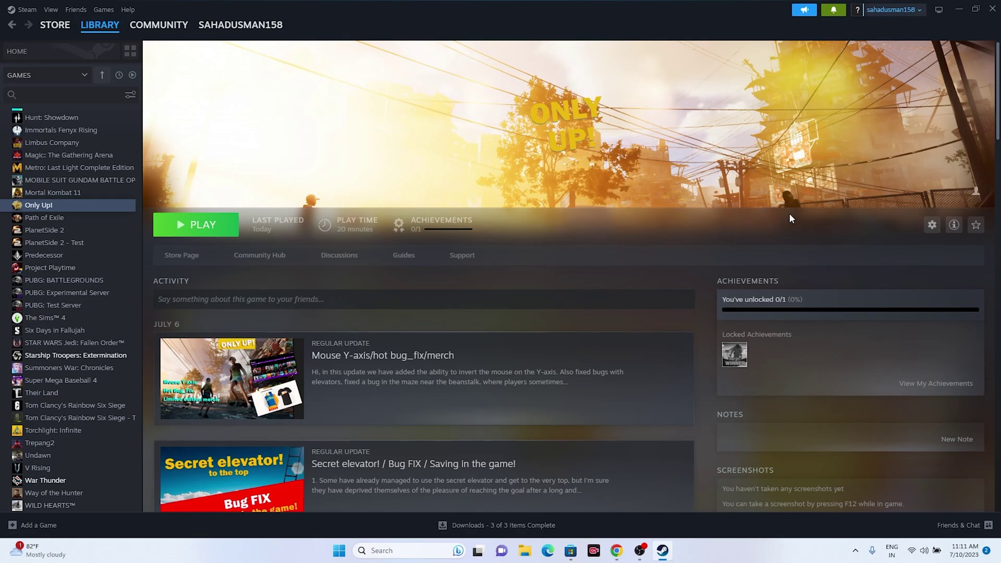
{"action": "left_click", "coordinate": [958, 10]}
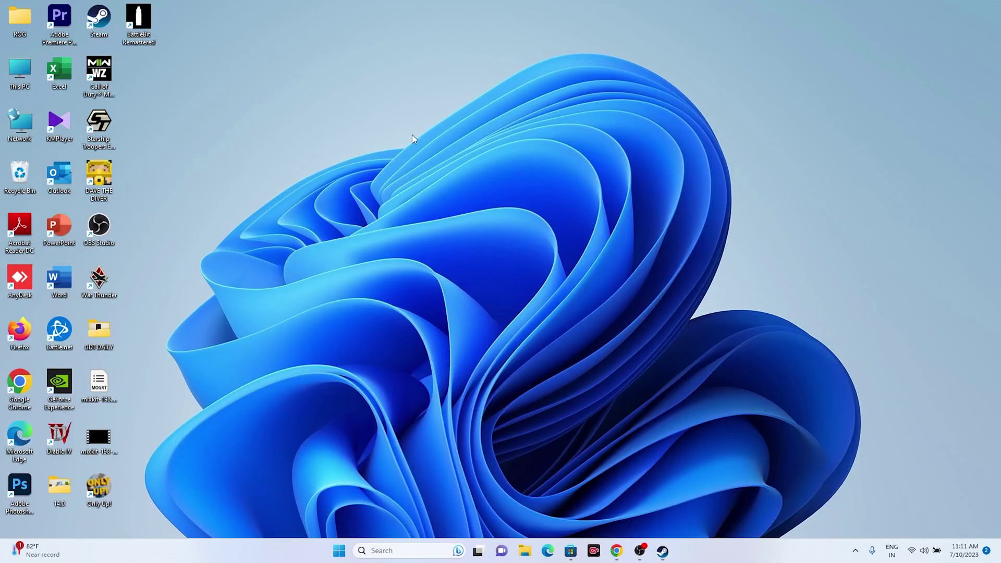
- View the available drives in This PC, close the window, and return to the Only Up! page in Steam
{"action": "double_click", "coordinate": [19, 81]}
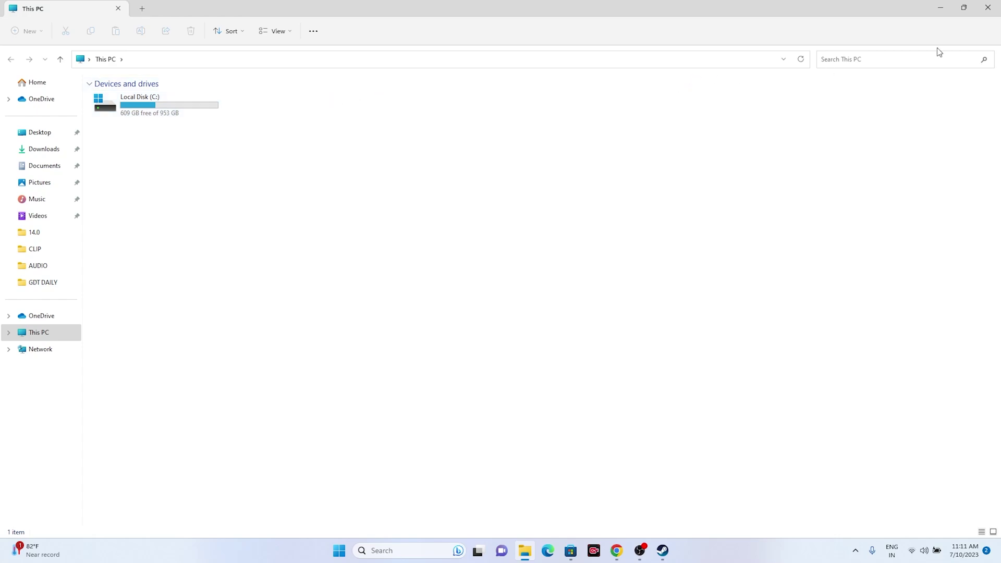
{"action": "left_click", "coordinate": [987, 7]}
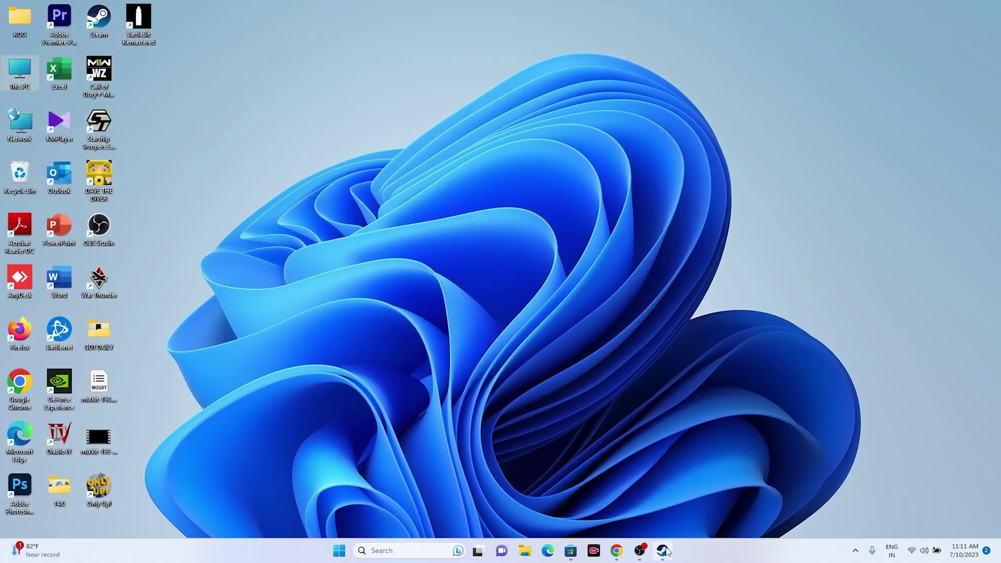
{"action": "left_click", "coordinate": [663, 550]}
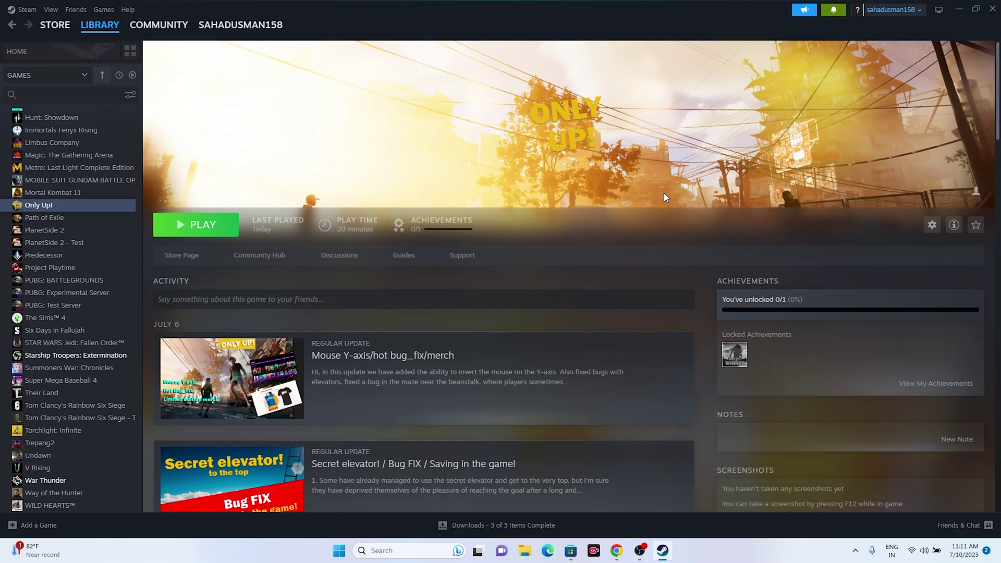